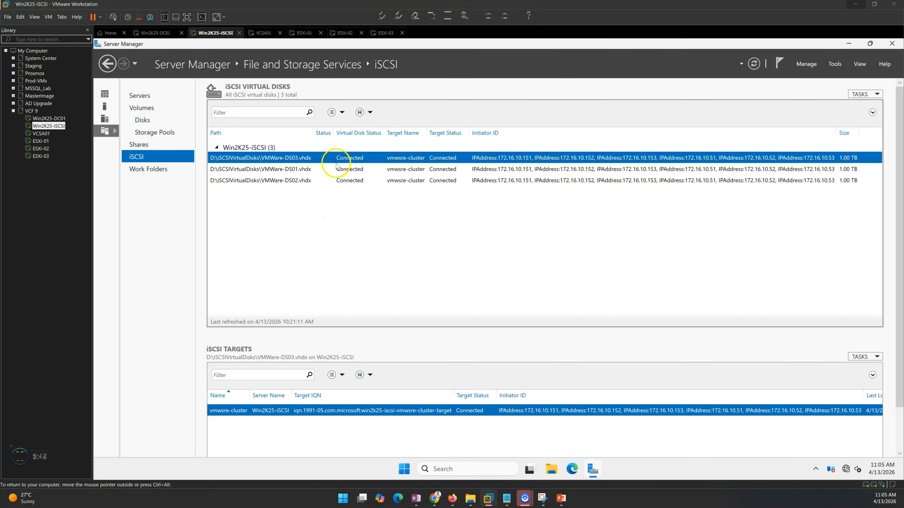
# Step: Examine the three VMWare-DS iSCSI virtual disks, checking their status, target, initiator IDs and sizes
pyautogui.click(335, 169)
pyautogui.click(317, 180)
pyautogui.click(315, 168)
pyautogui.click(314, 159)
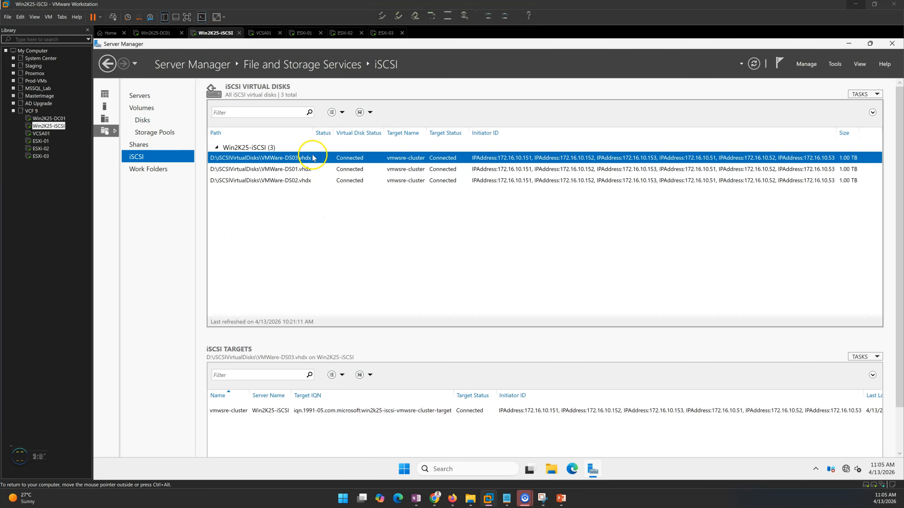
pyautogui.doubleClick(290, 147)
pyautogui.click(217, 147)
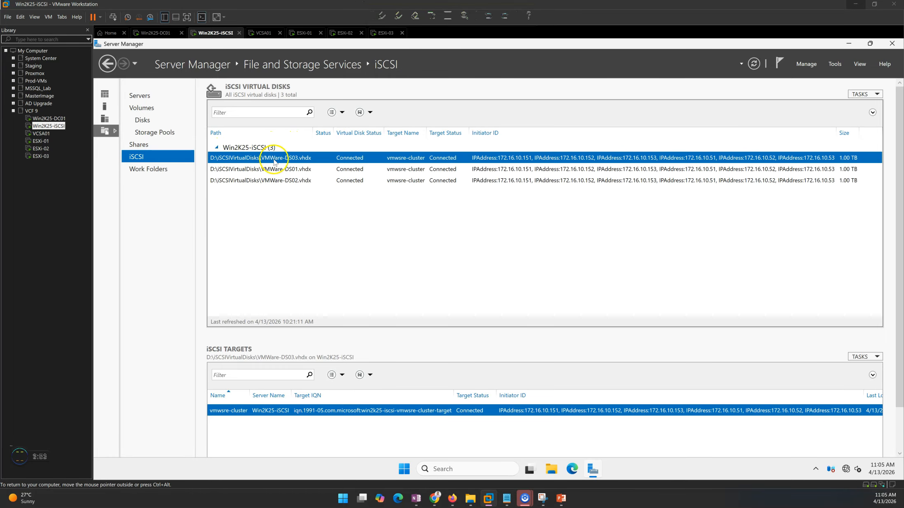
pyautogui.click(317, 169)
pyautogui.click(478, 180)
pyautogui.click(477, 169)
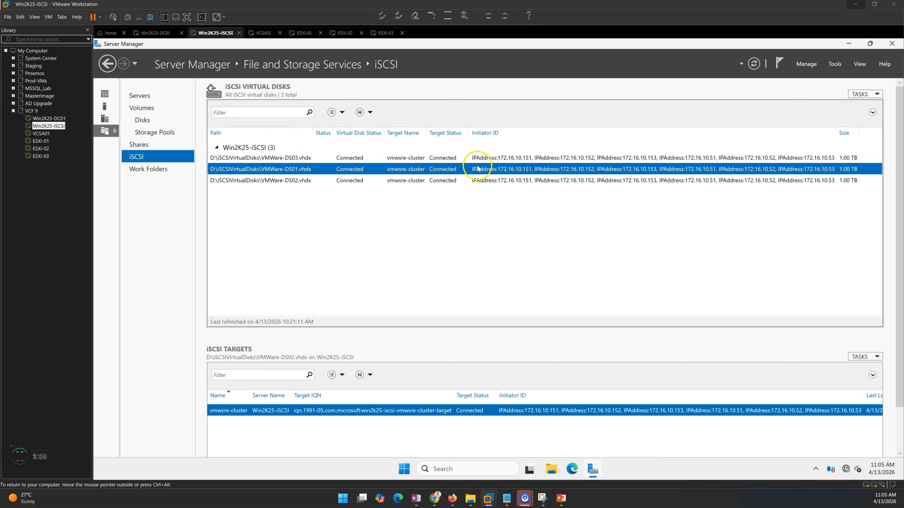
pyautogui.click(828, 158)
pyautogui.click(834, 169)
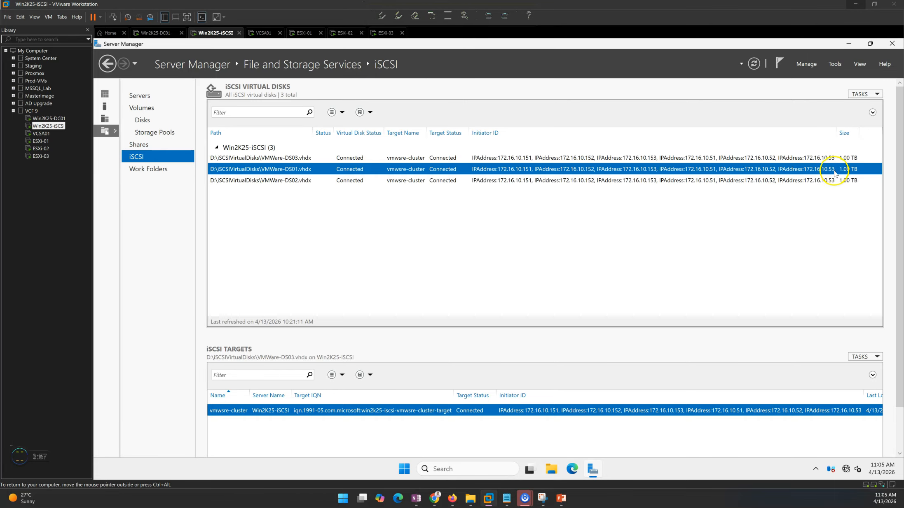
# Step: Switch to the vSphere Client on Win2K25-DC01 and examine the VMWare-DS01, VMWare-DS02 and VMWare-DS03 datastores of the LHO-Prod cluster
pyautogui.click(155, 32)
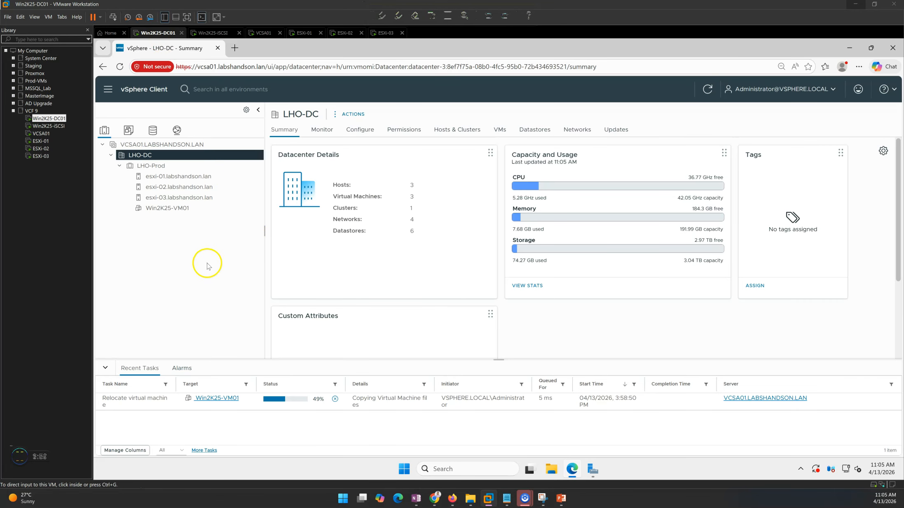
pyautogui.click(139, 169)
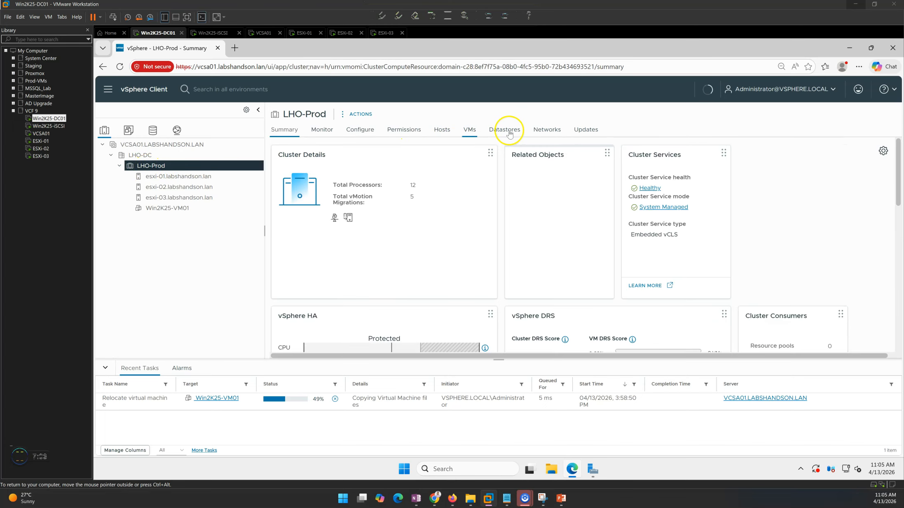
pyautogui.click(507, 131)
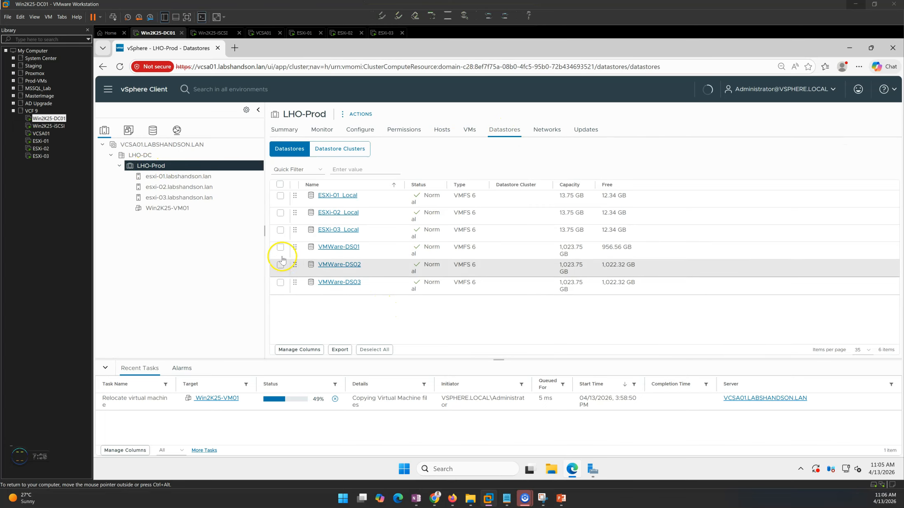
pyautogui.click(281, 248)
pyautogui.click(280, 266)
pyautogui.click(281, 283)
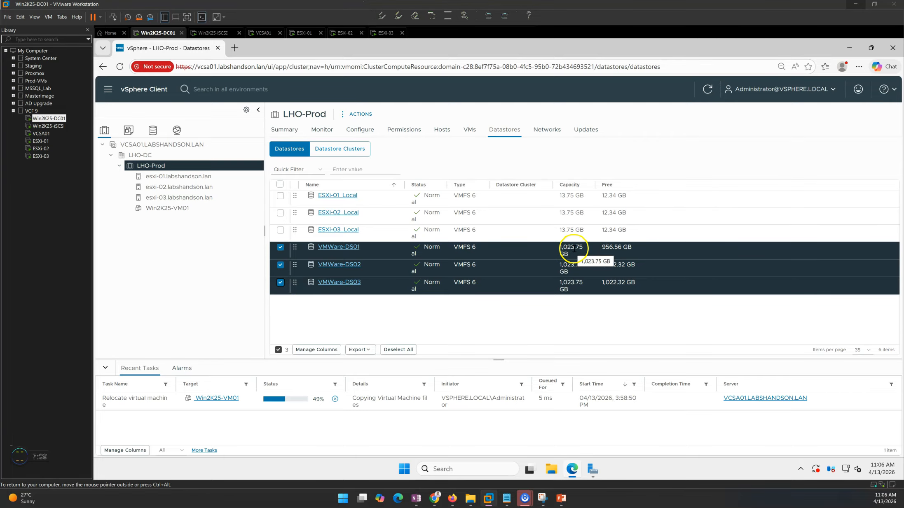
pyautogui.click(280, 248)
pyautogui.click(280, 265)
pyautogui.click(280, 282)
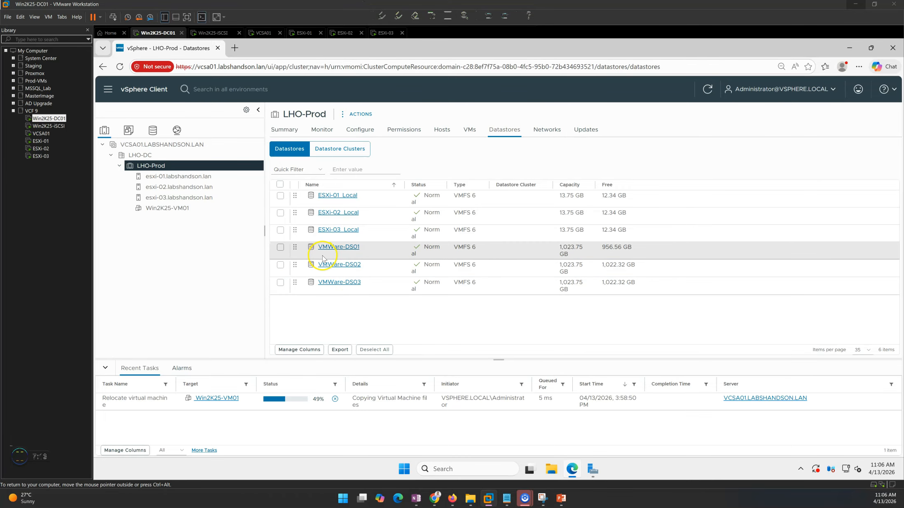
# Step: Start a new datastore cluster in the LHO-DC datacenter, named Prod-DatastoreCluster, with VMFS as the datastore type
pyautogui.click(153, 132)
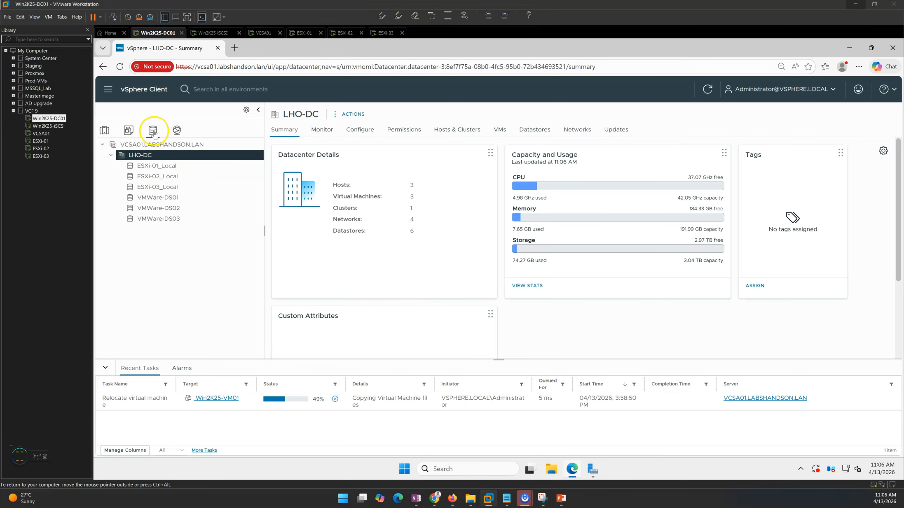
pyautogui.rightClick(156, 160)
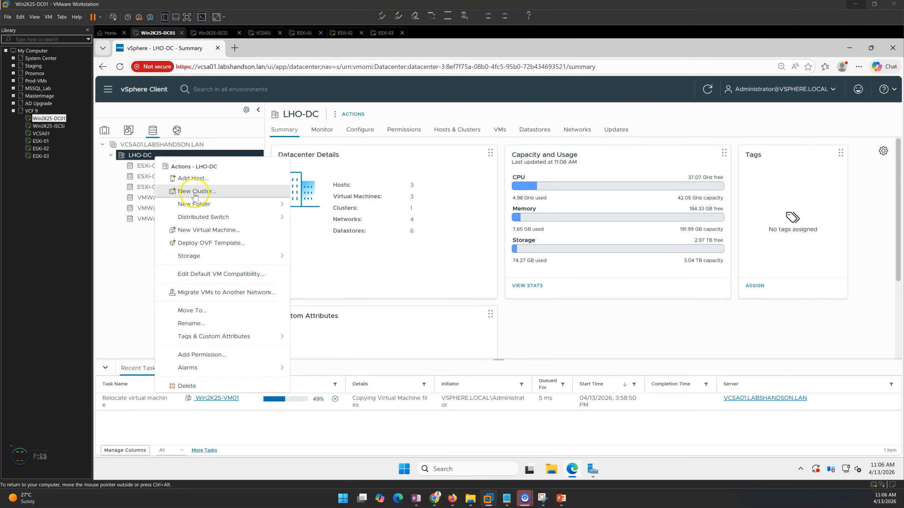
pyautogui.moveTo(211, 256)
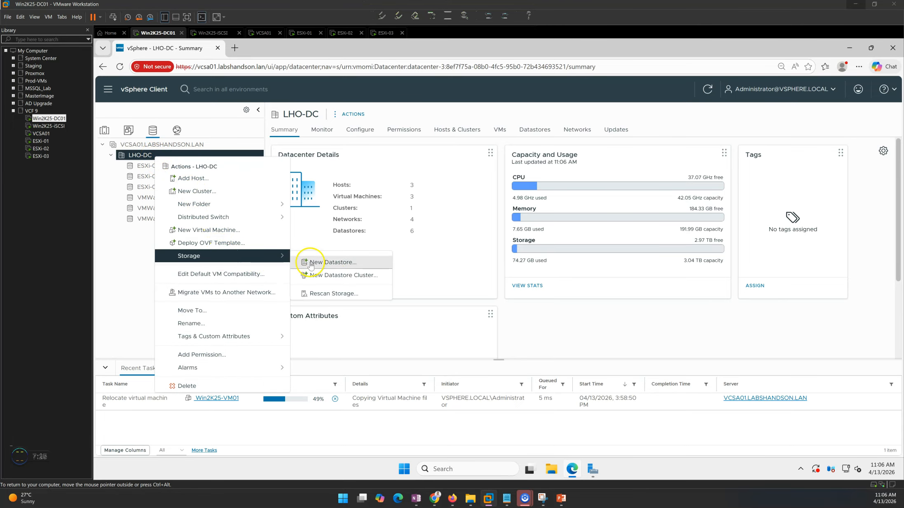
pyautogui.click(337, 276)
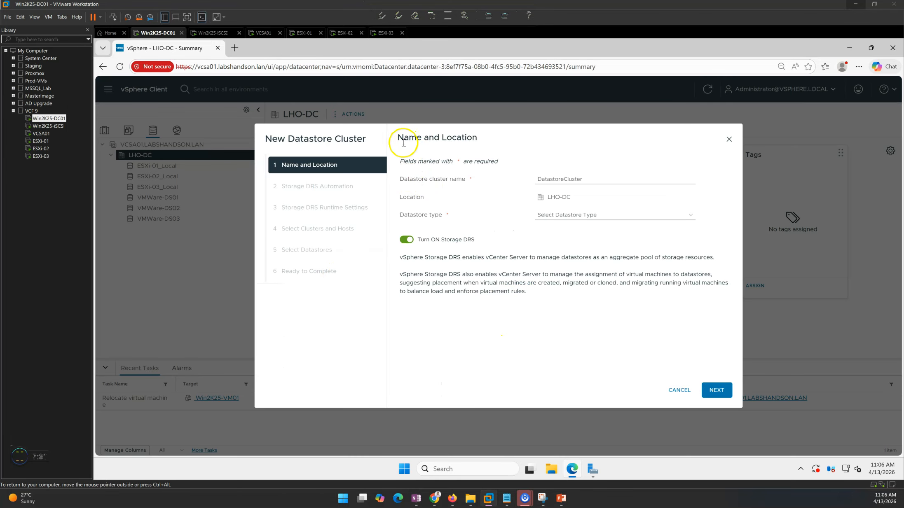
pyautogui.click(538, 180)
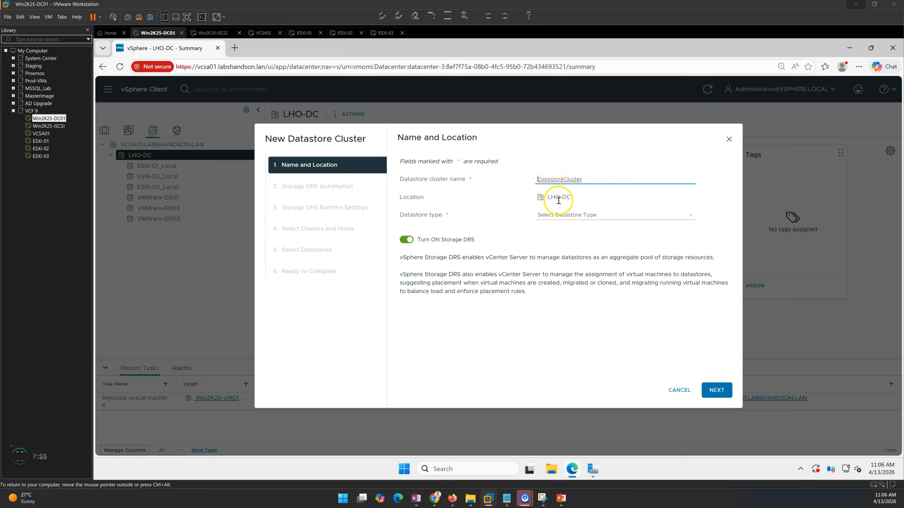
pyautogui.click(551, 199)
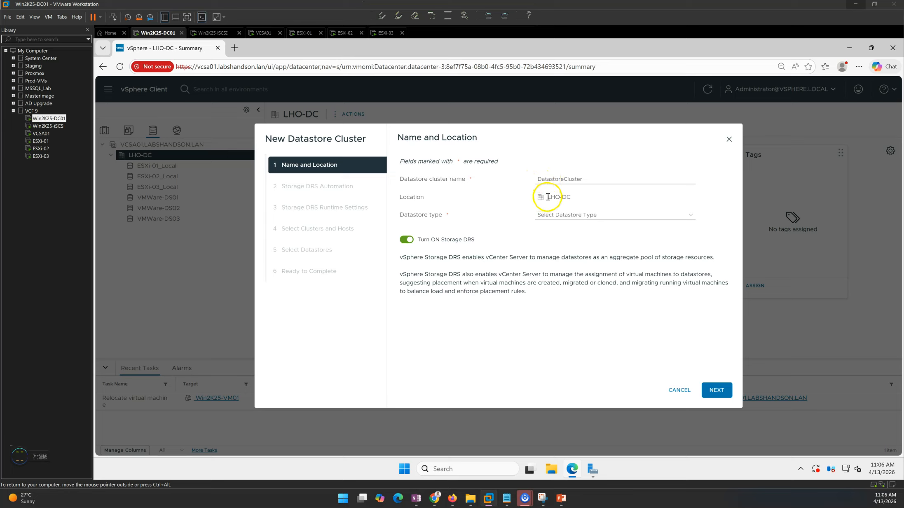
pyautogui.moveTo(553, 198); pyautogui.dragTo(573, 200)
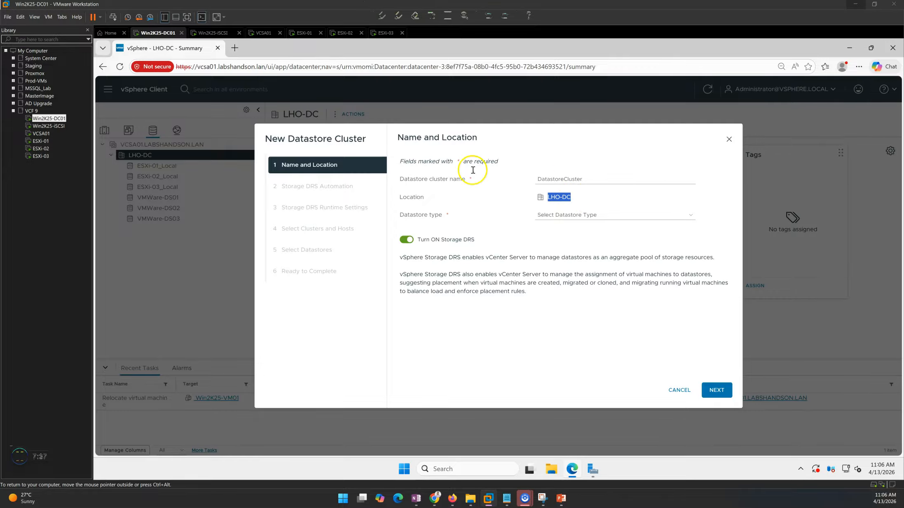
pyautogui.click(538, 179)
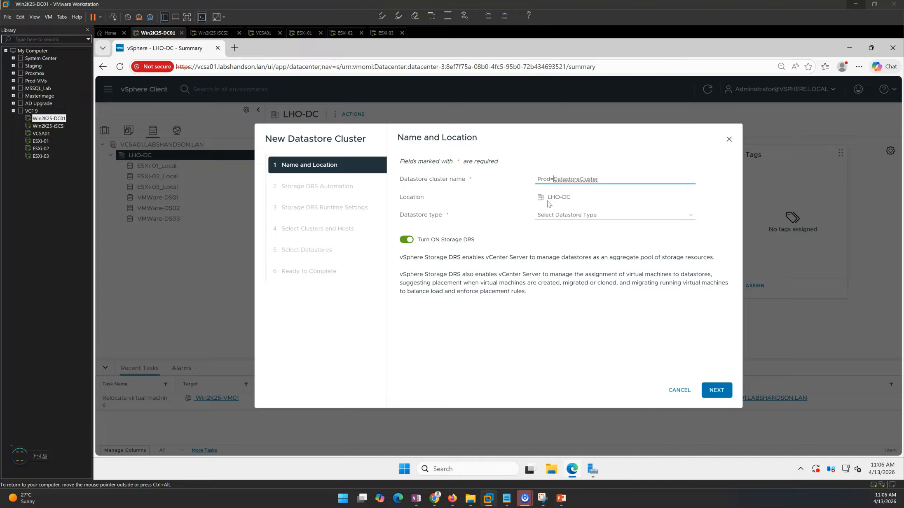
pyautogui.click(580, 216)
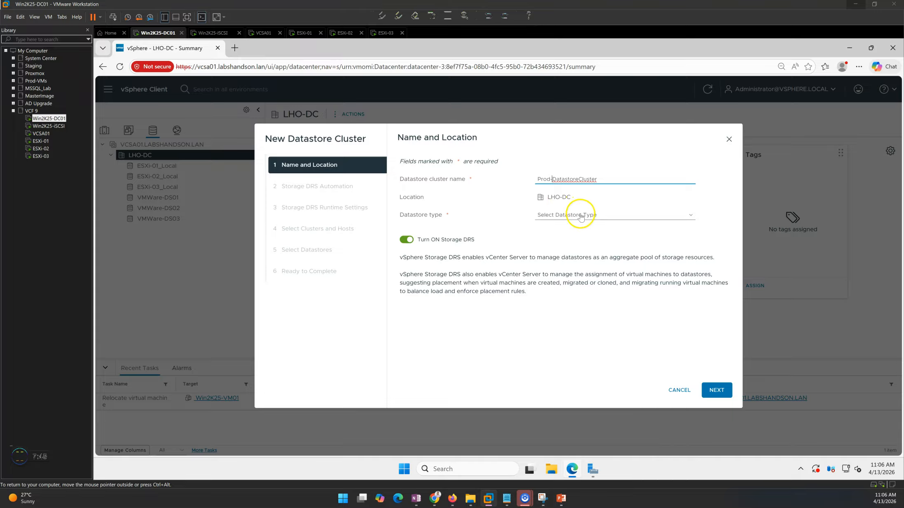
pyautogui.click(579, 217)
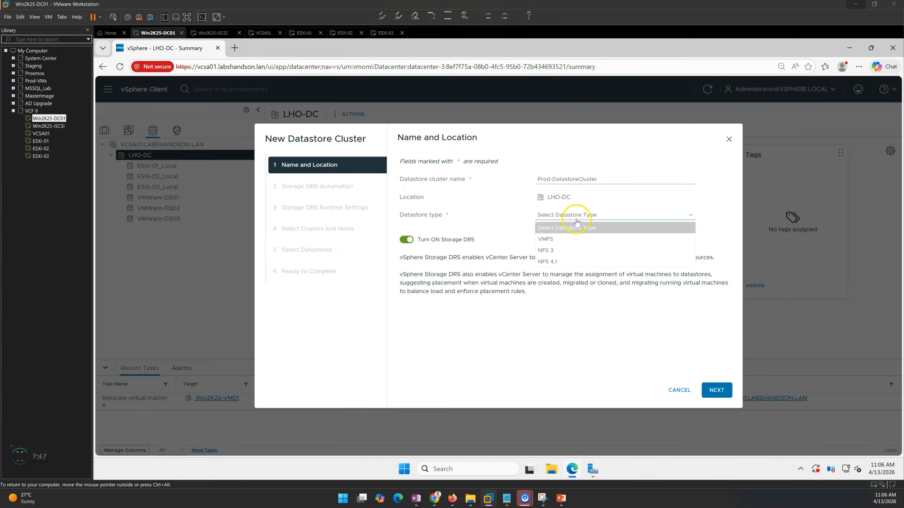
pyautogui.click(552, 241)
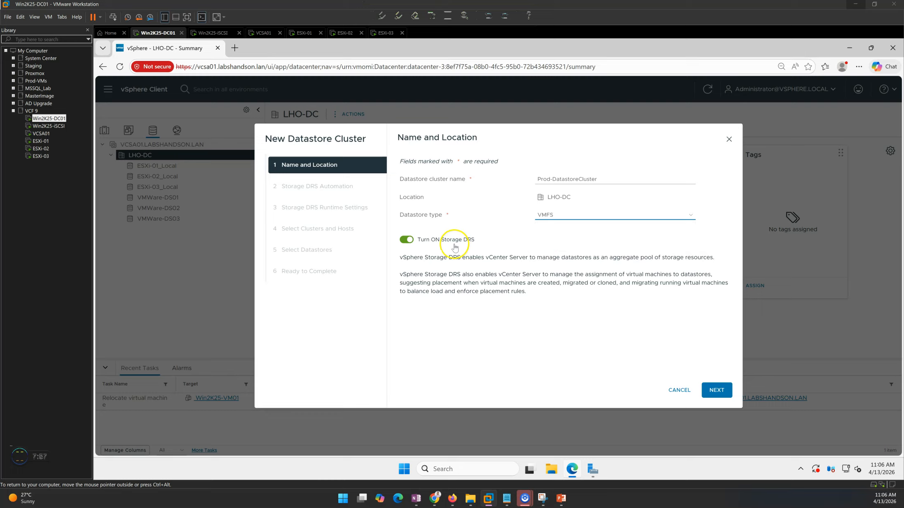
# Step: Turn off Storage DRS and assign the LHO-Prod cluster and datastores VMWare-DS01, VMWare-DS02 and VMWare-DS03 to the new datastore cluster
pyautogui.click(407, 240)
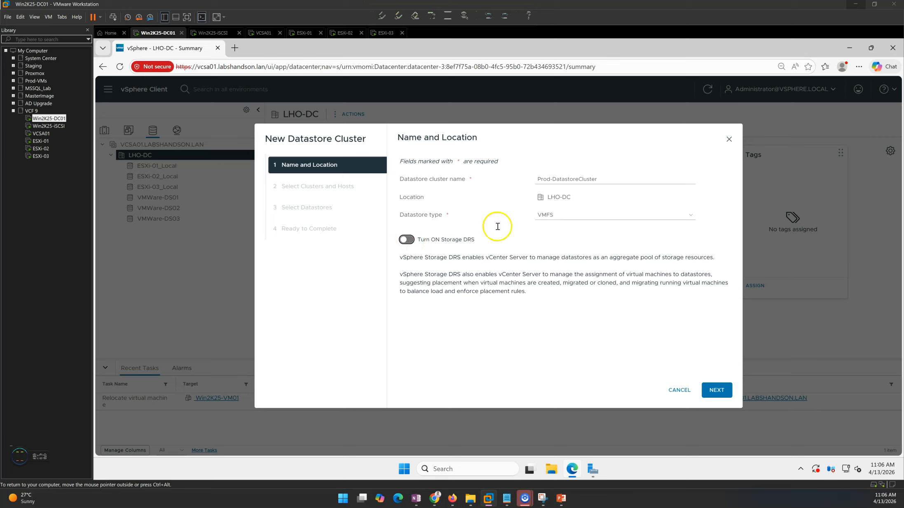
pyautogui.click(716, 390)
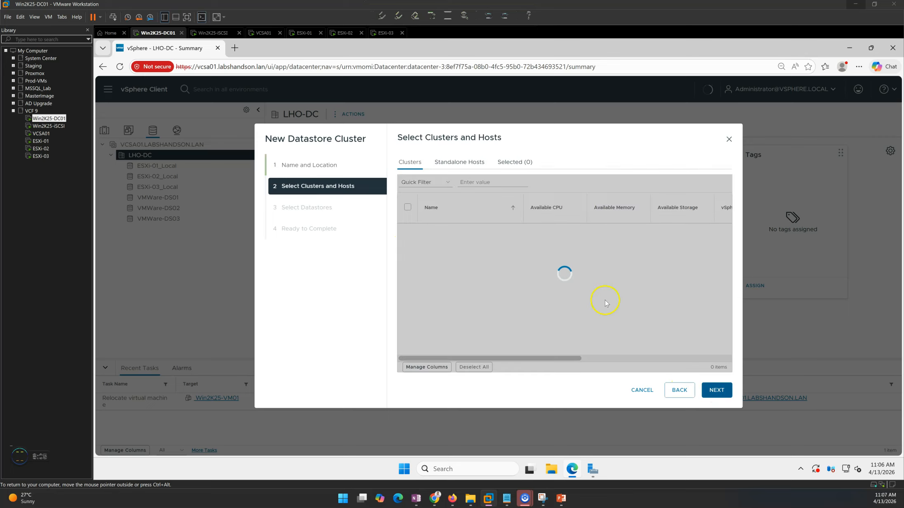
pyautogui.click(407, 230)
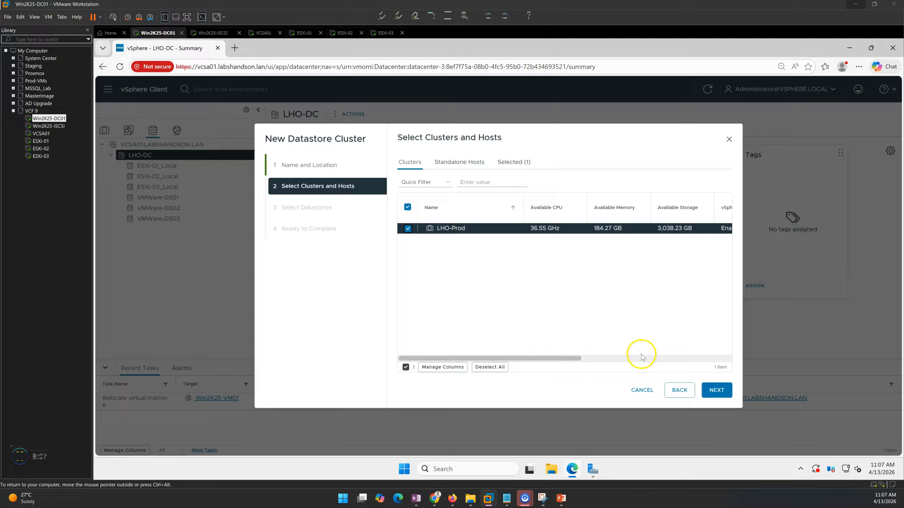
pyautogui.click(716, 390)
pyautogui.click(410, 230)
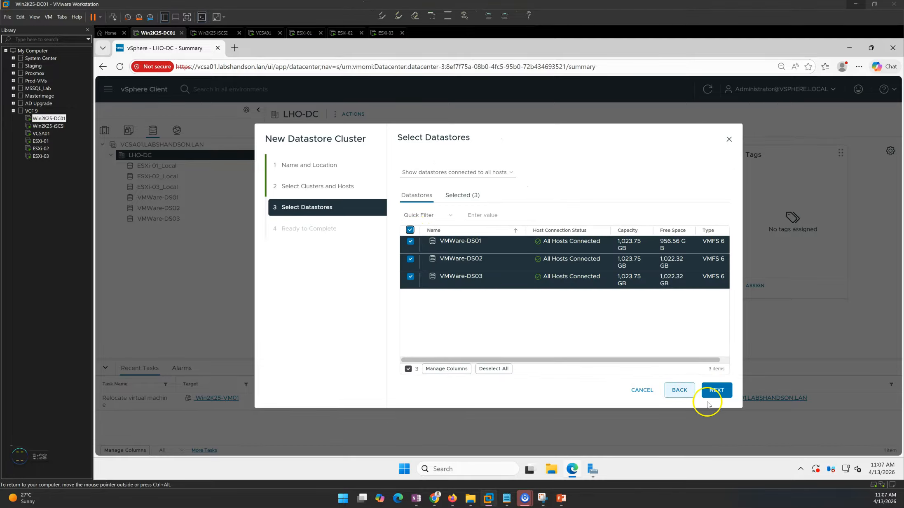
pyautogui.click(716, 390)
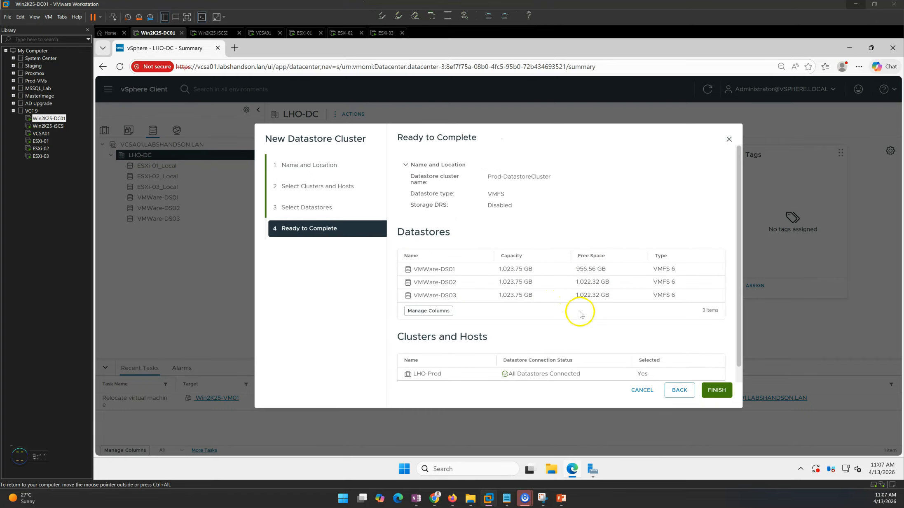
# Step: Review the datastore cluster summary, then return to the name and location settings and turn Storage DRS on
pyautogui.scroll(-1, 579, 308)
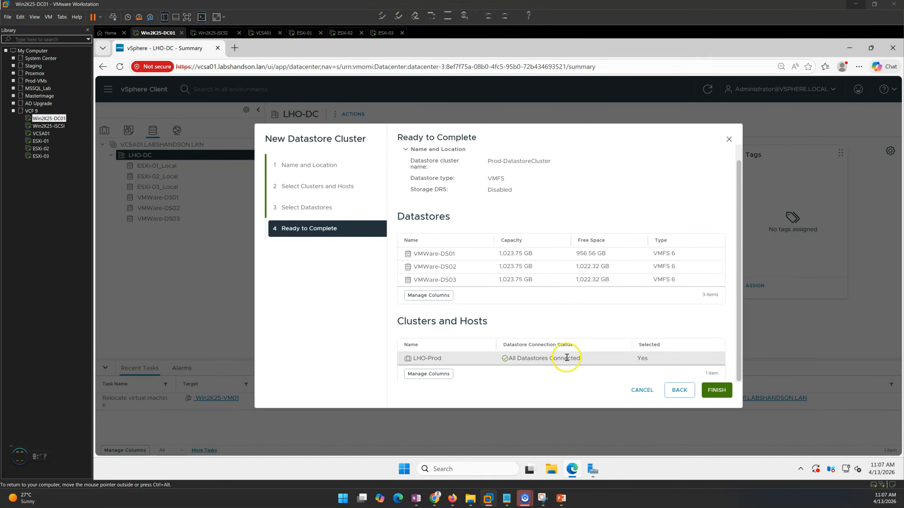
pyautogui.scroll(1, 667, 339)
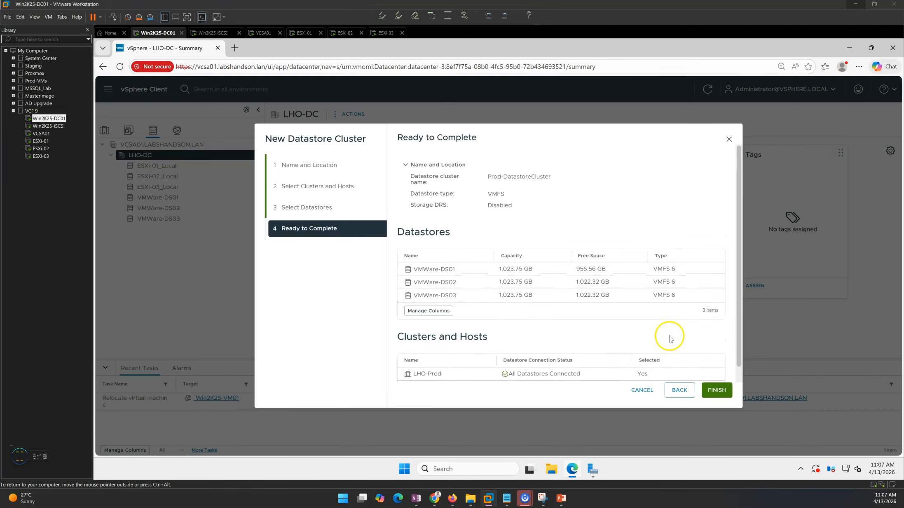
pyautogui.moveTo(411, 205); pyautogui.dragTo(549, 208)
pyautogui.click(680, 390)
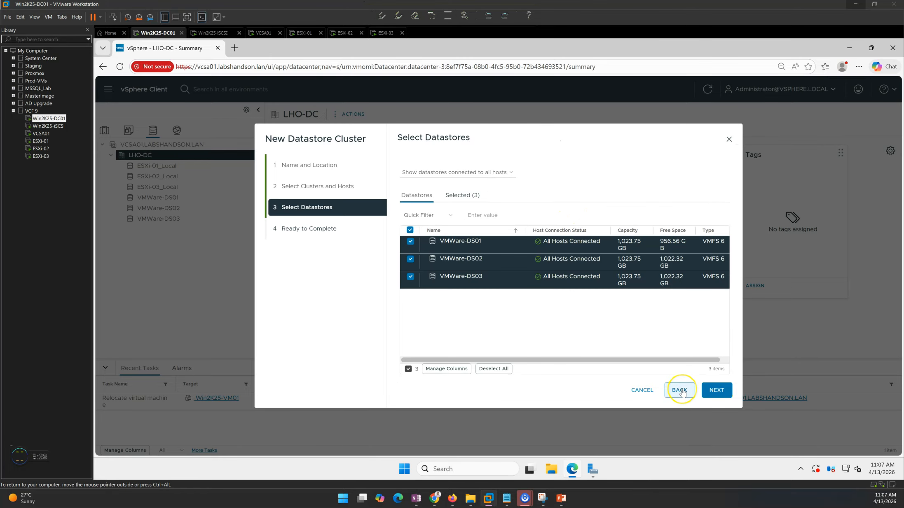
pyautogui.click(679, 390)
pyautogui.click(680, 390)
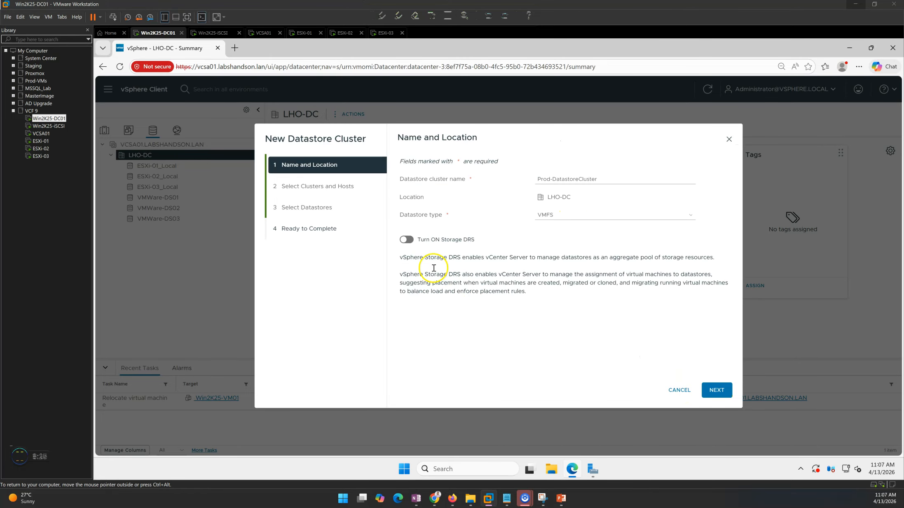
pyautogui.click(406, 240)
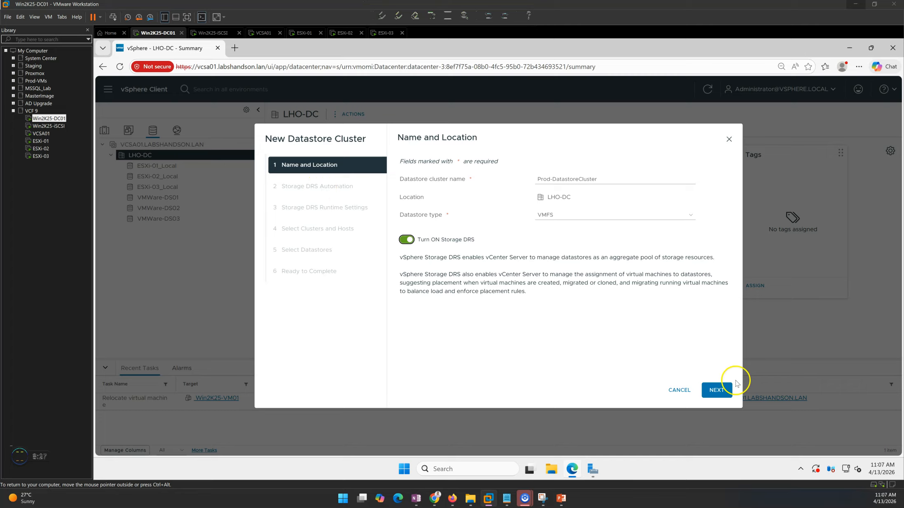
# Step: Proceed to the Storage DRS automation settings and set the cluster automation level to Fully Automated
pyautogui.click(717, 391)
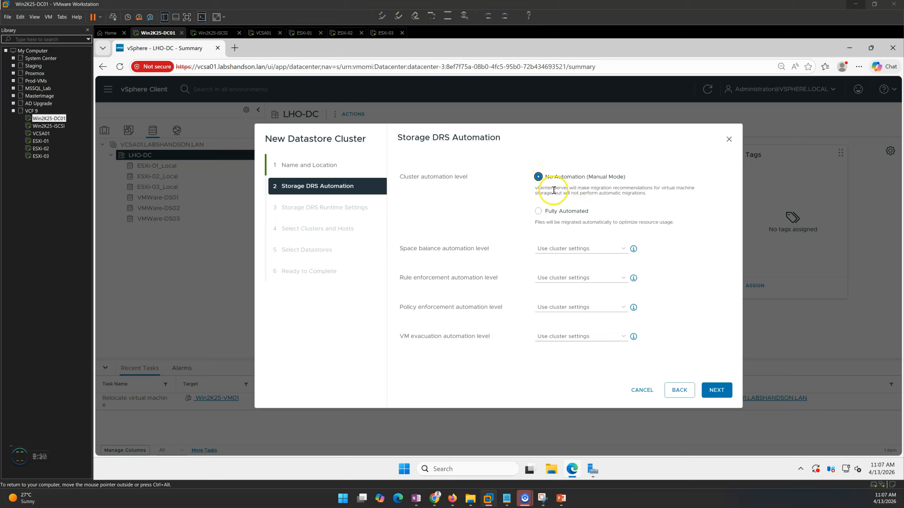
pyautogui.moveTo(546, 190); pyautogui.dragTo(667, 194)
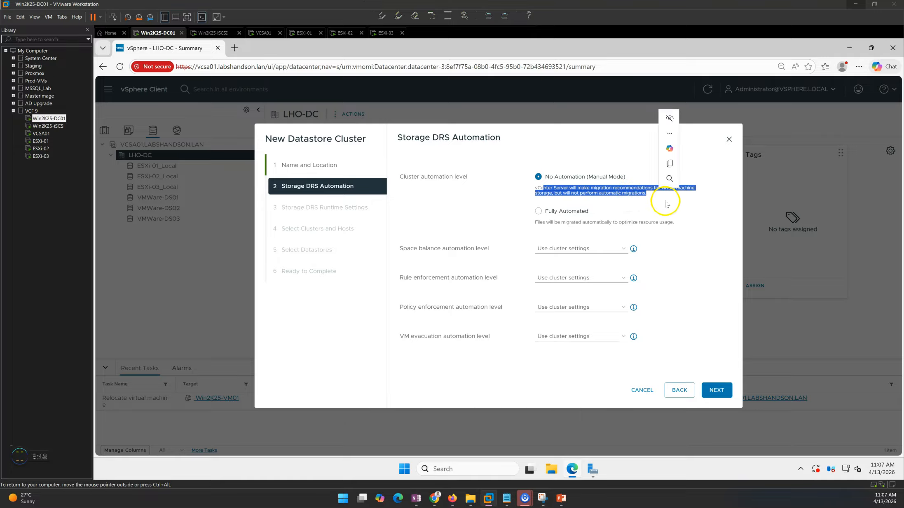
pyautogui.click(666, 194)
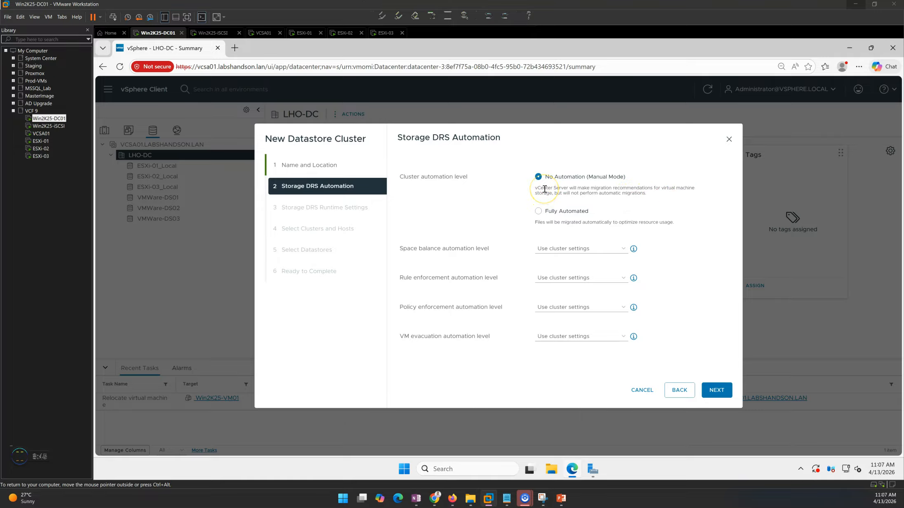
pyautogui.moveTo(534, 189); pyautogui.dragTo(615, 208)
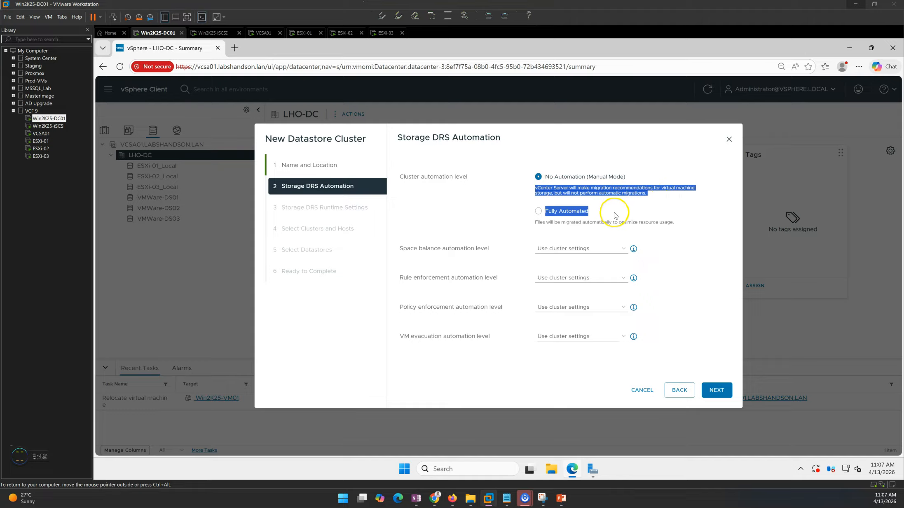
pyautogui.click(608, 211)
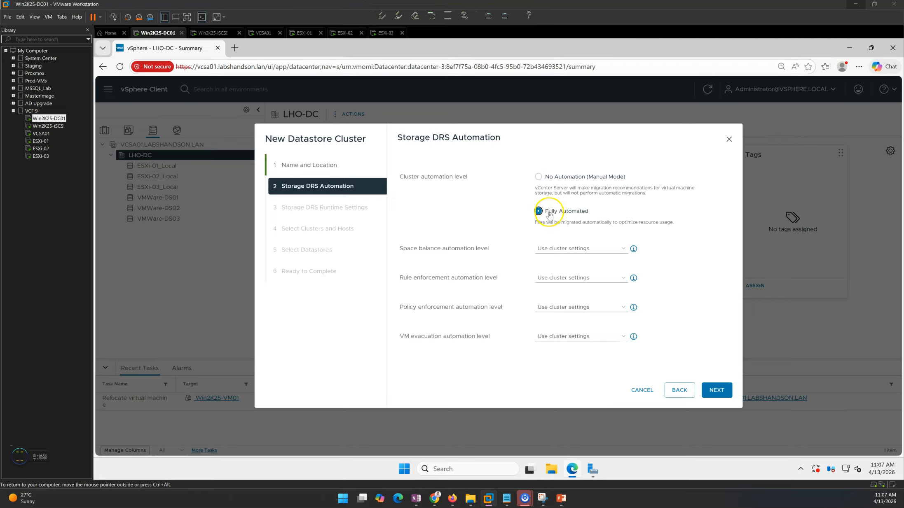
# Step: Examine the Fully Automated description, the space balance automation options and the rule enforcement automation setting for Storage DRS
pyautogui.moveTo(538, 222); pyautogui.dragTo(665, 226)
pyautogui.click(682, 225)
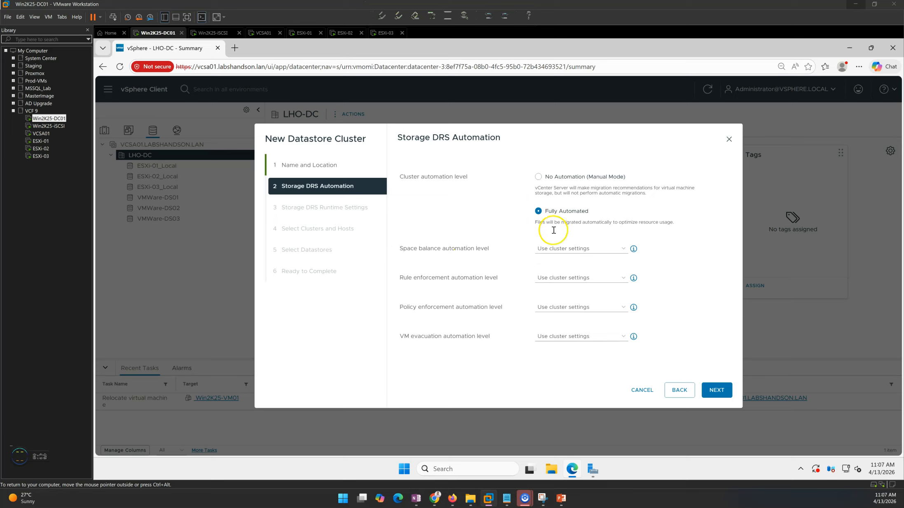
pyautogui.moveTo(396, 248); pyautogui.dragTo(479, 250)
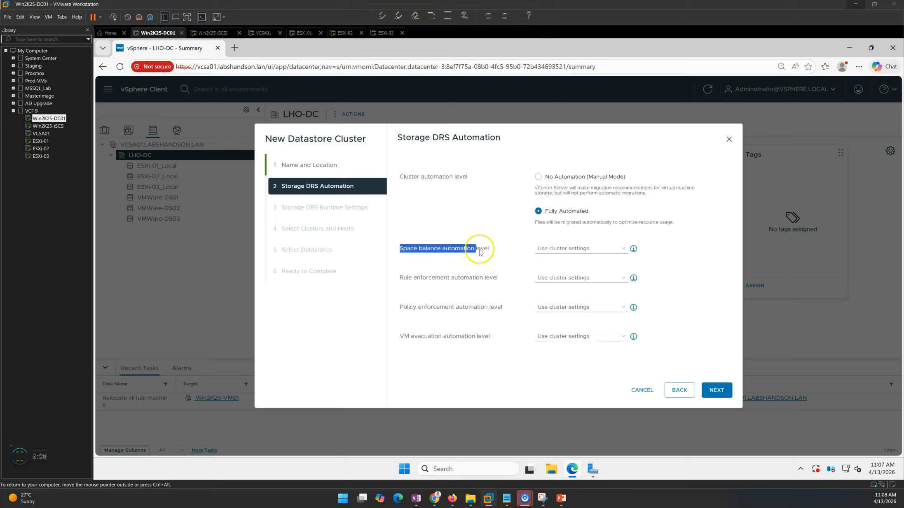
pyautogui.click(569, 250)
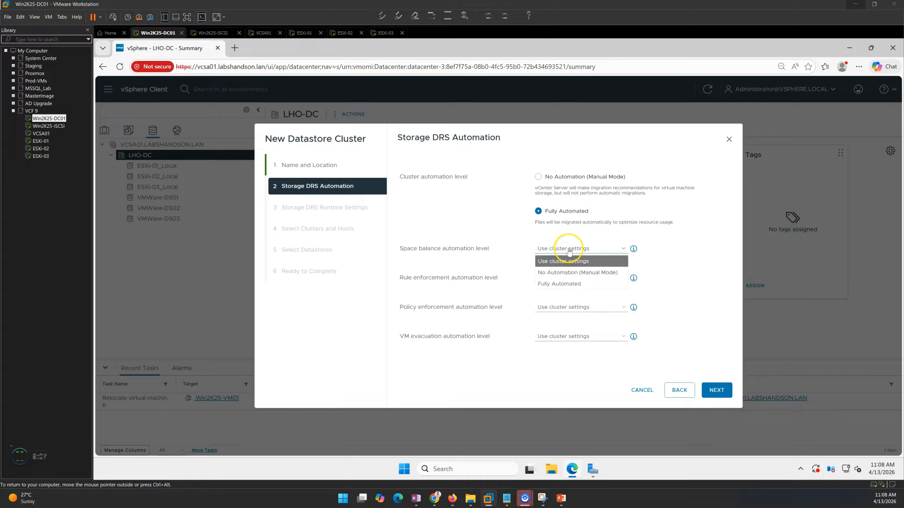
pyautogui.click(561, 250)
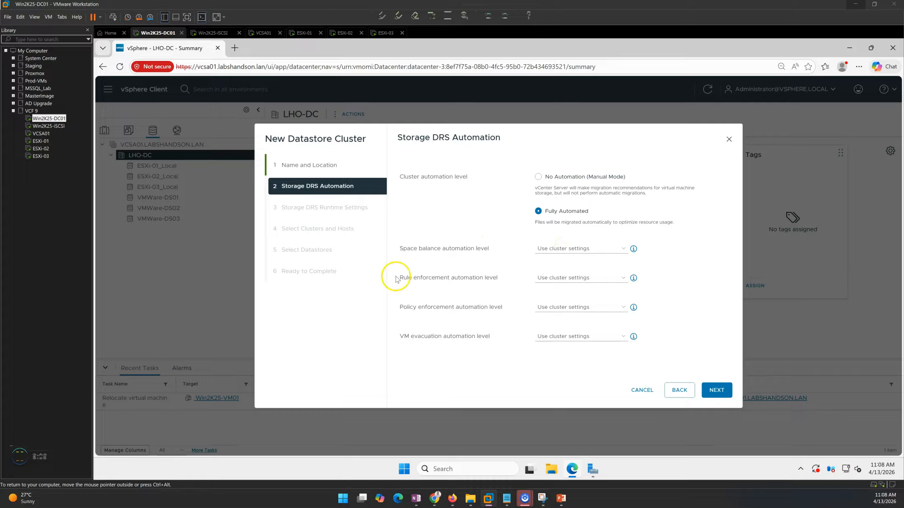
pyautogui.moveTo(399, 279); pyautogui.dragTo(475, 280)
pyautogui.click(496, 285)
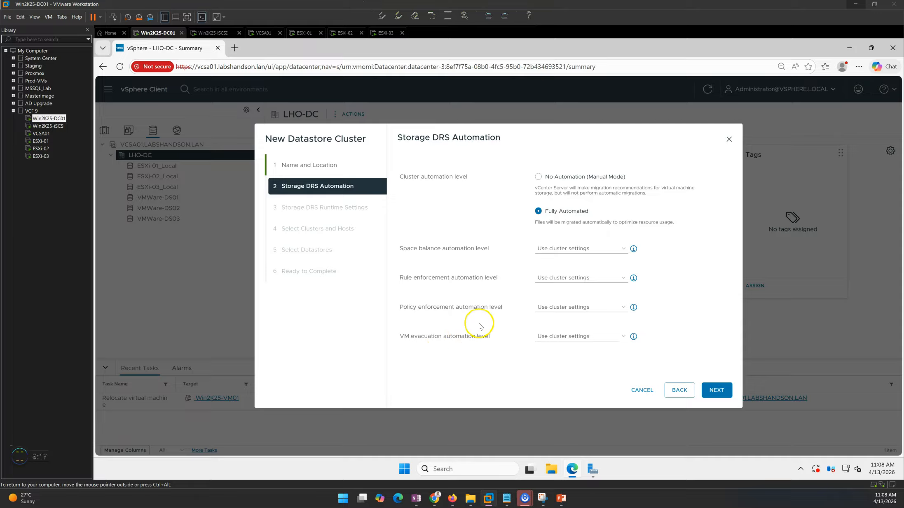
# Step: Try No Automation (Manual Mode) and Fully Automated as the space balance automation level, then restore Use cluster settings
pyautogui.click(581, 247)
pyautogui.click(570, 271)
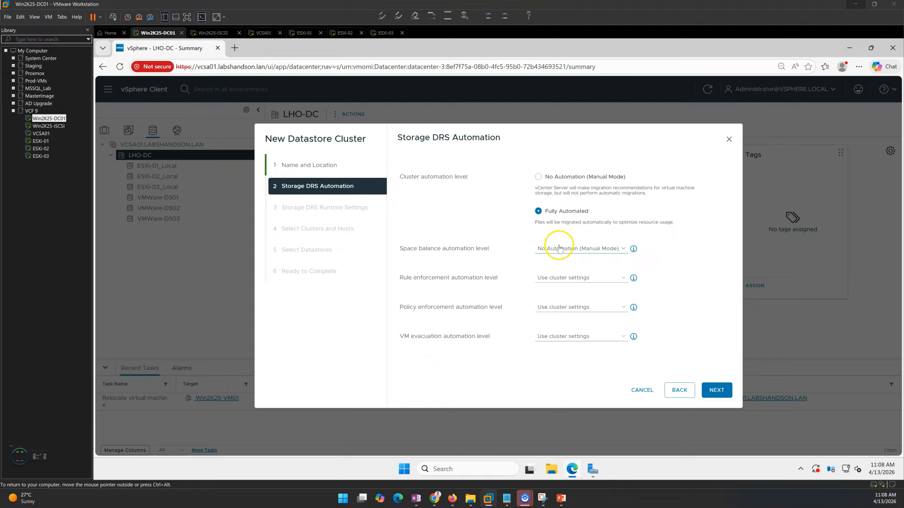
pyautogui.click(558, 248)
pyautogui.click(546, 282)
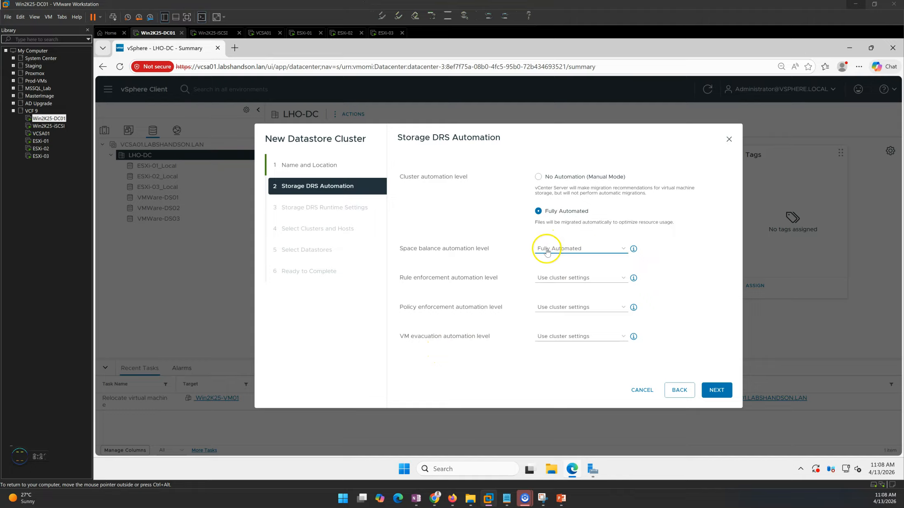
pyautogui.click(554, 248)
pyautogui.click(574, 259)
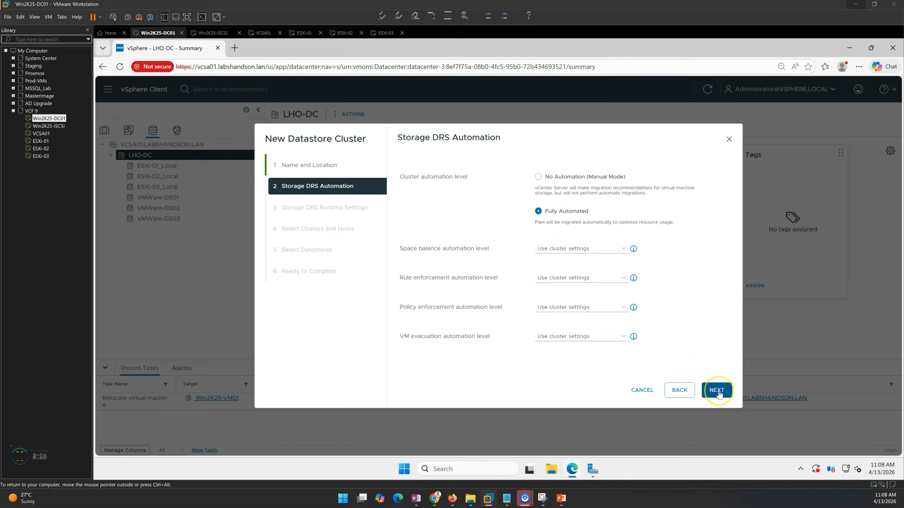
# Step: Proceed to the Storage DRS runtime settings and use an 80% utilized space threshold
pyautogui.click(717, 392)
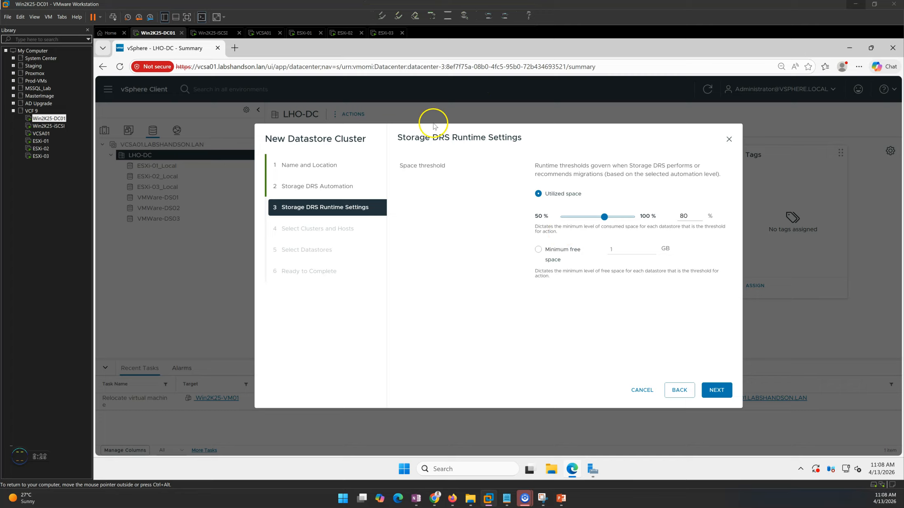
pyautogui.moveTo(421, 138); pyautogui.dragTo(521, 139)
pyautogui.click(496, 220)
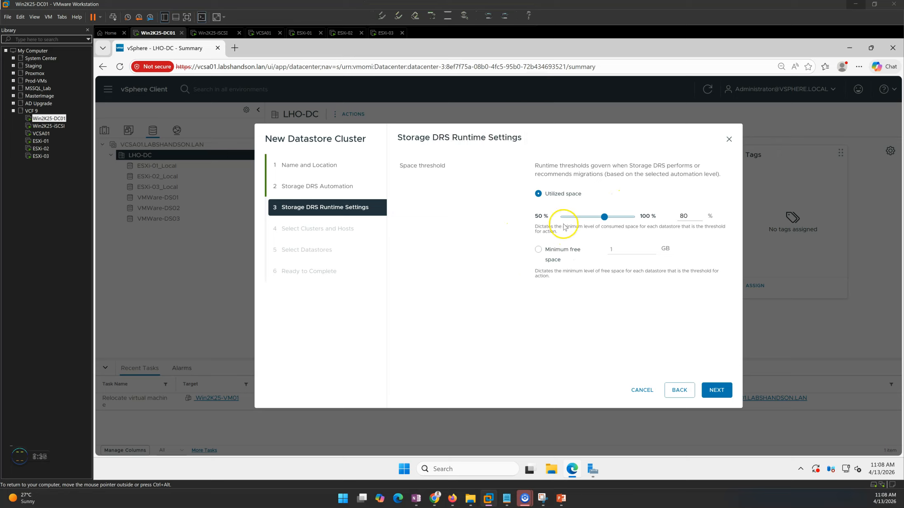
pyautogui.moveTo(535, 227); pyautogui.dragTo(719, 229)
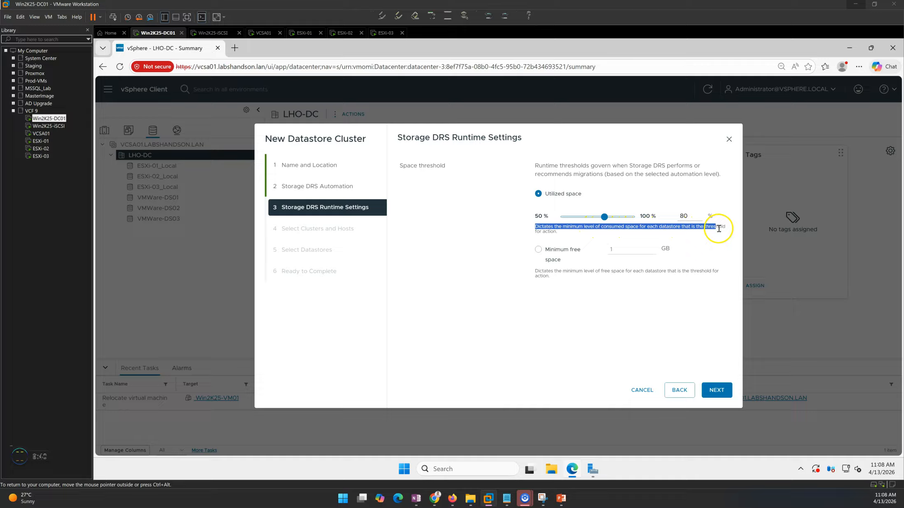
pyautogui.click(681, 292)
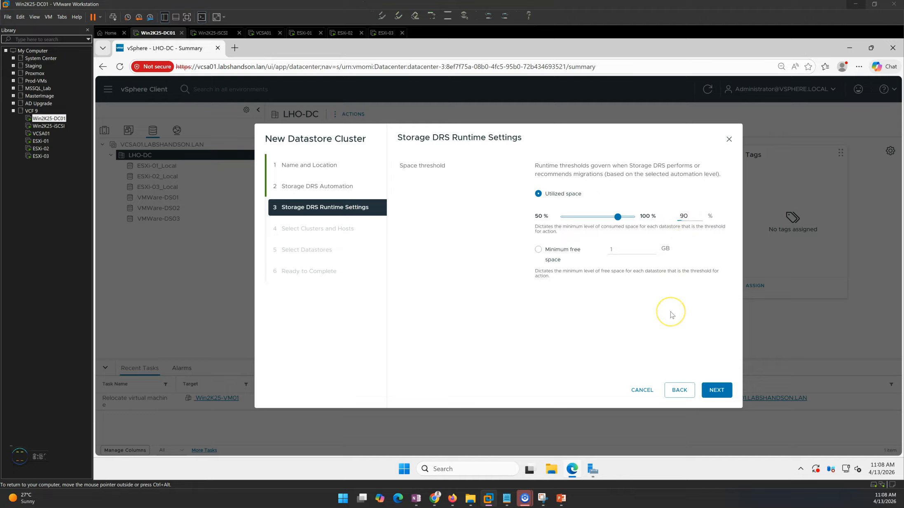
pyautogui.doubleClick(675, 217)
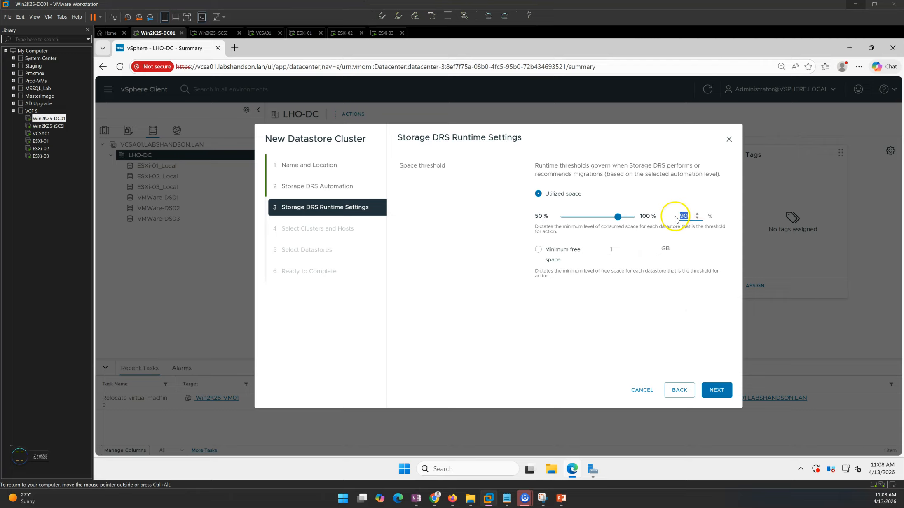
pyautogui.write('80')
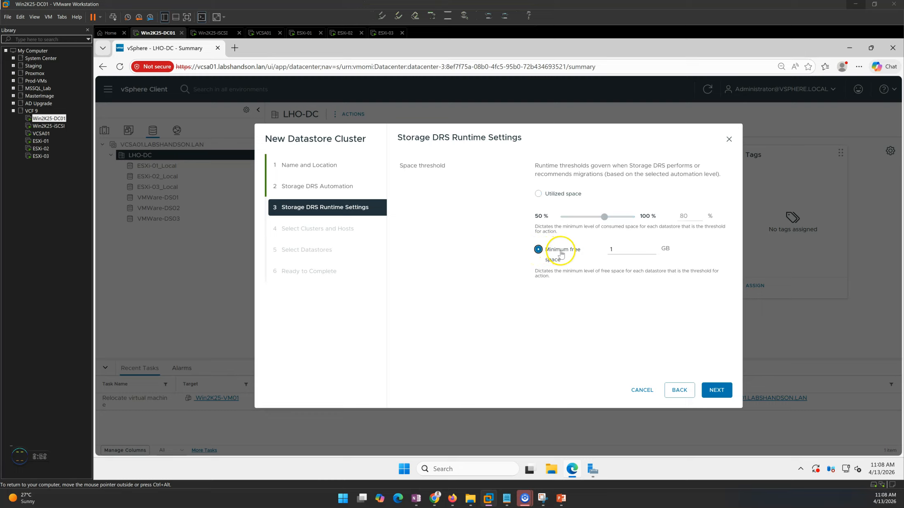
pyautogui.click(625, 248)
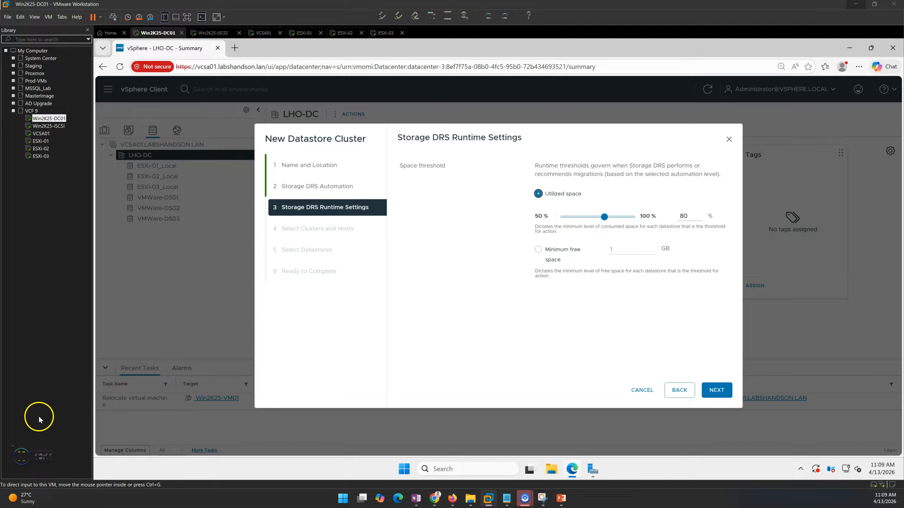
# Step: Proceed to the final summary, keeping the LHO-Prod cluster and datastores VMWare-DS01, VMWare-DS02 and VMWare-DS03 selected
pyautogui.click(716, 391)
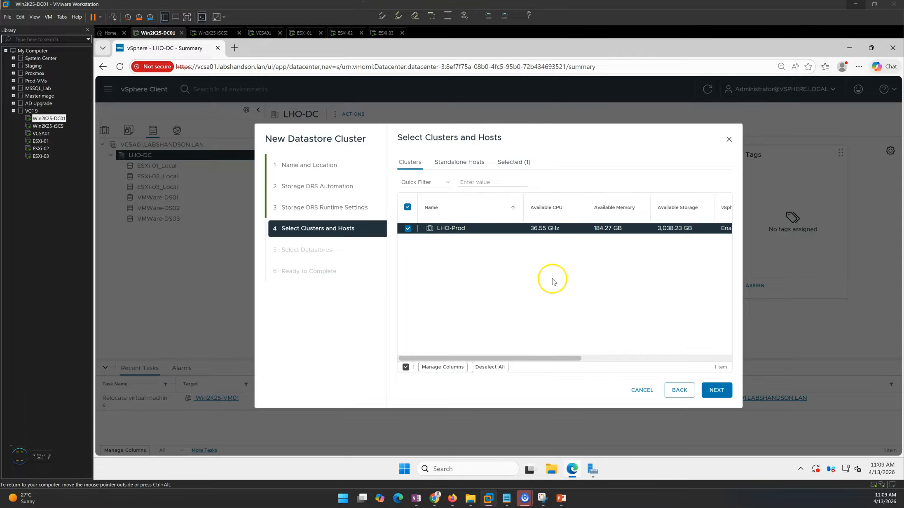
pyautogui.click(715, 389)
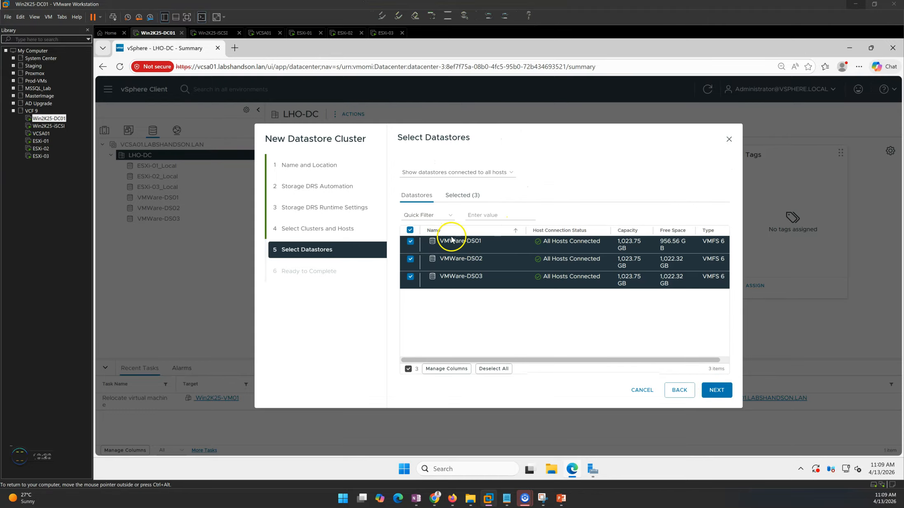
pyautogui.click(715, 392)
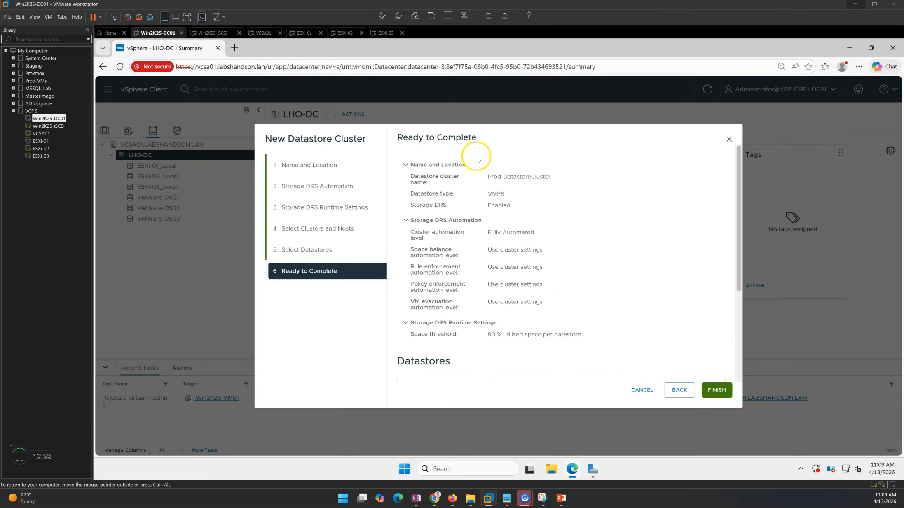
# Step: Review the datastore cluster's name, datastore type, Storage DRS state, space threshold and datastores in the summary
pyautogui.moveTo(488, 177); pyautogui.dragTo(552, 177)
pyautogui.click(588, 210)
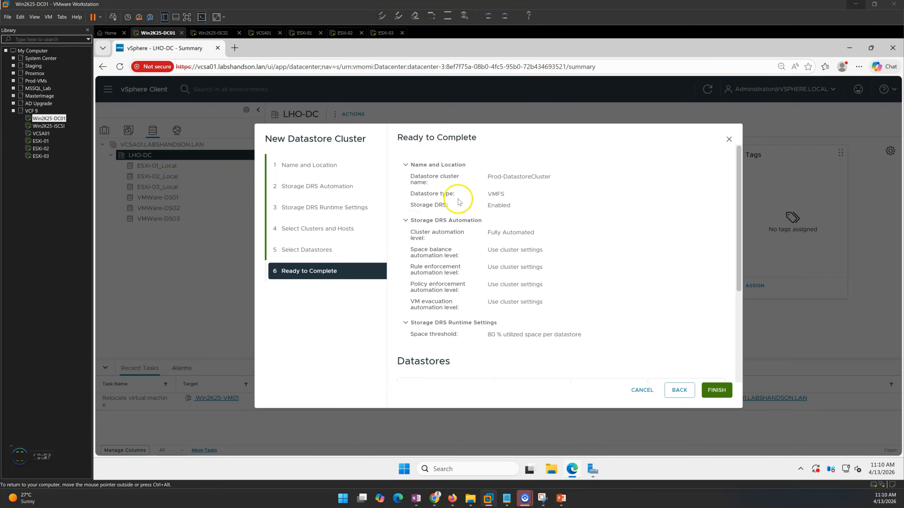
pyautogui.moveTo(487, 194); pyautogui.dragTo(532, 195)
pyautogui.click(544, 216)
pyautogui.moveTo(407, 207); pyautogui.dragTo(532, 206)
pyautogui.click(524, 251)
pyautogui.scroll(-3, 516, 246)
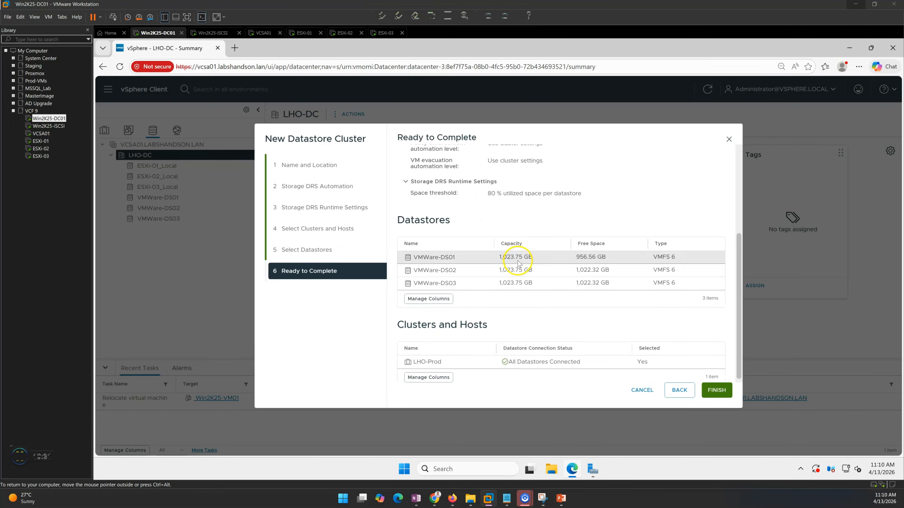
pyautogui.moveTo(416, 191); pyautogui.dragTo(482, 190)
# Step: Finish creating the datastore cluster and open Prod-DatastoreCluster in the inventory with its member datastores expanded
pyautogui.click(725, 392)
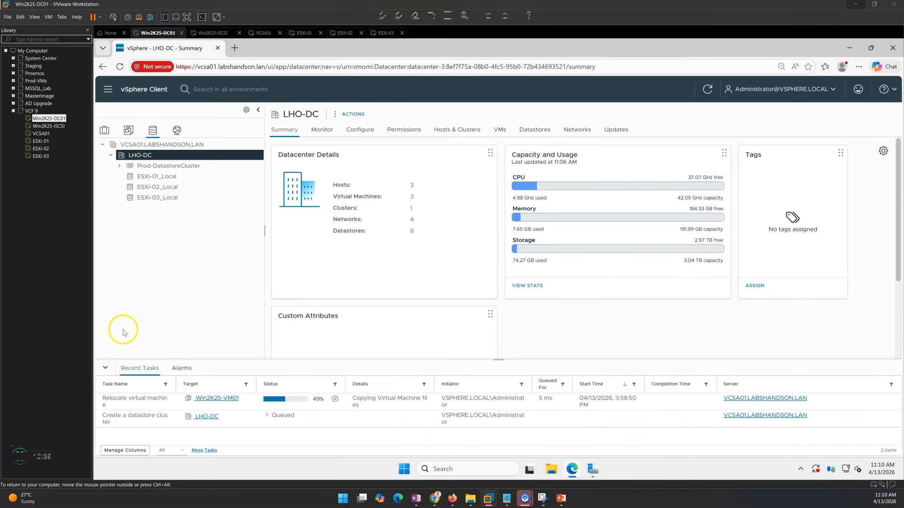
pyautogui.click(120, 165)
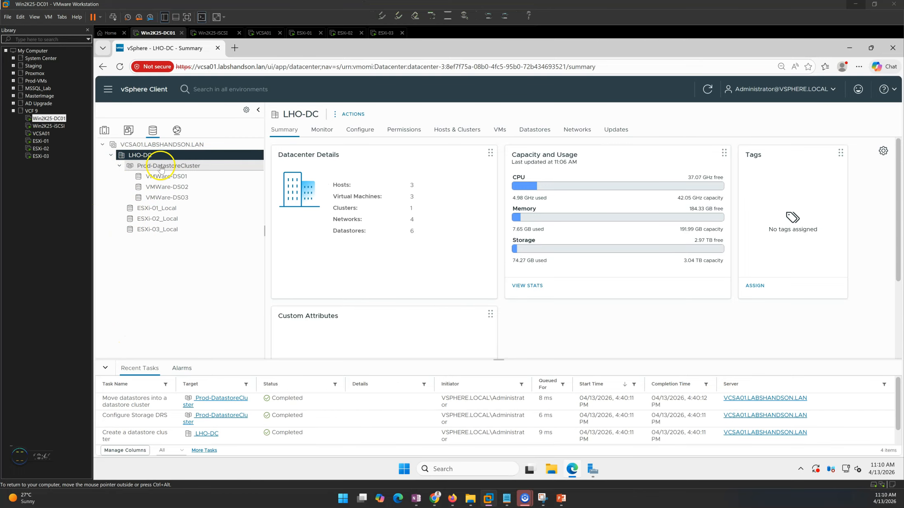
pyautogui.click(160, 167)
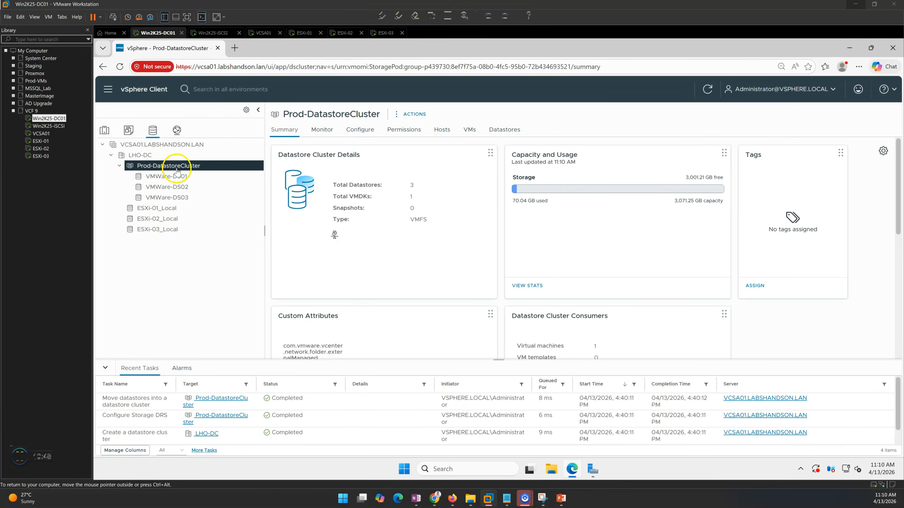
# Step: Create a storage folder named Local_Disk in the LHO-DC datacenter
pyautogui.click(144, 157)
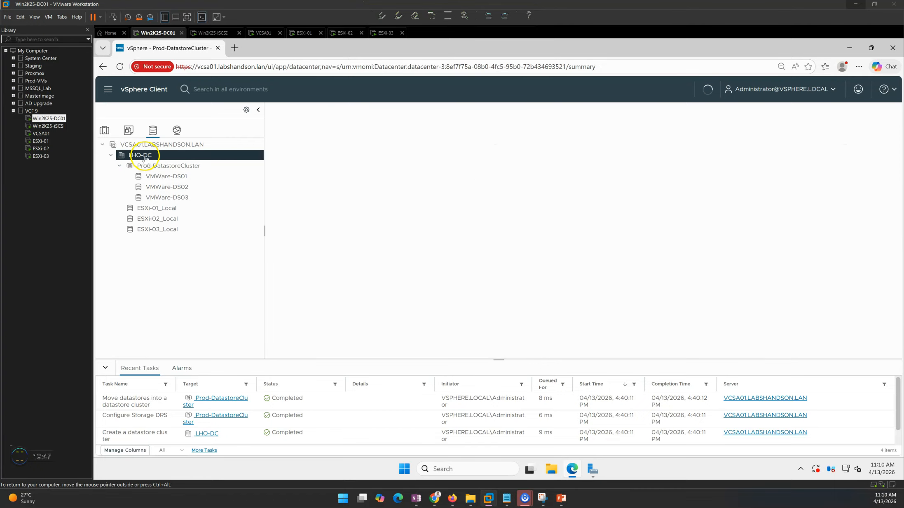
pyautogui.rightClick(145, 159)
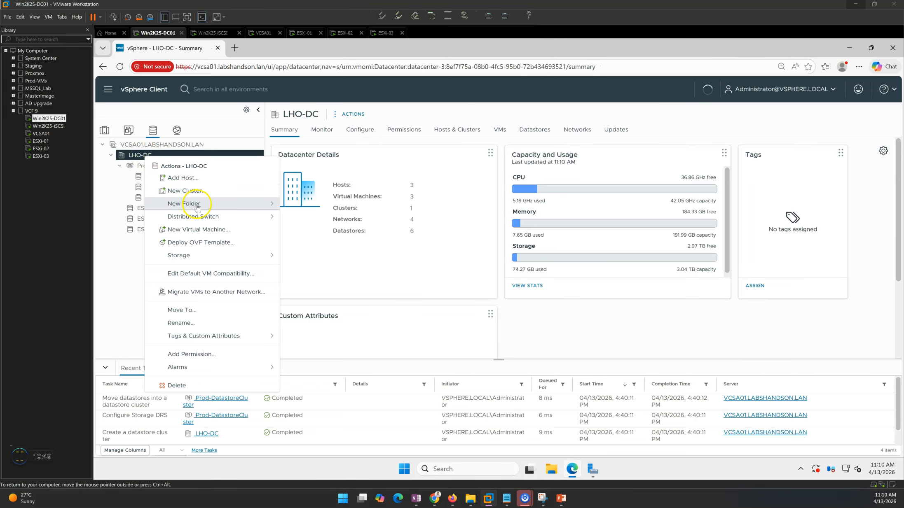
pyautogui.moveTo(197, 207)
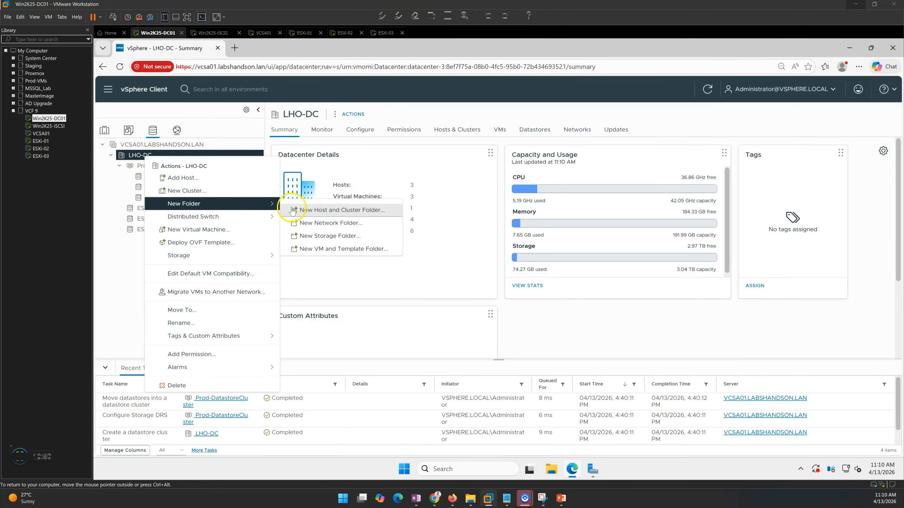
pyautogui.click(329, 236)
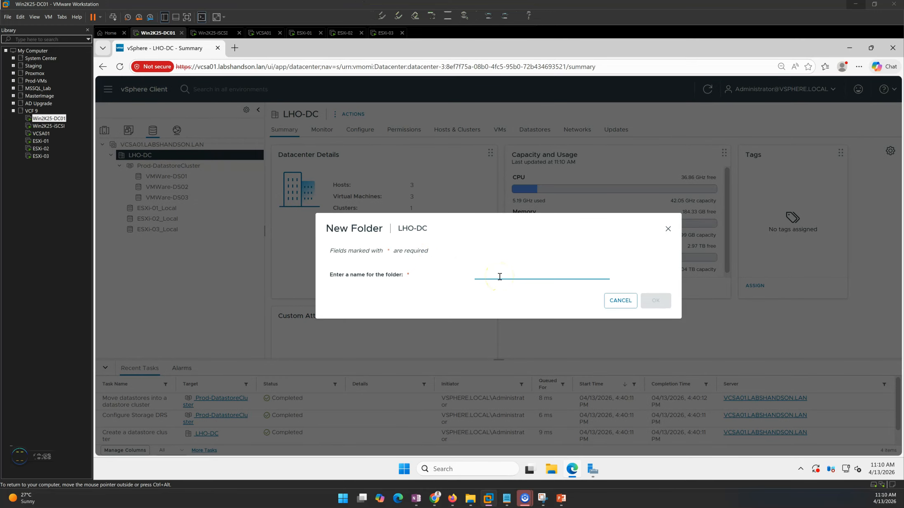
pyautogui.write('Local_Disk')
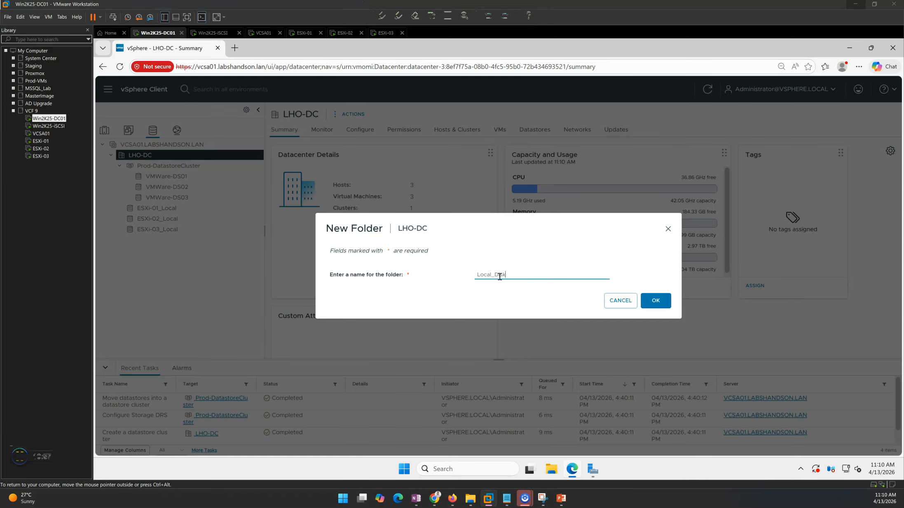
pyautogui.click(655, 300)
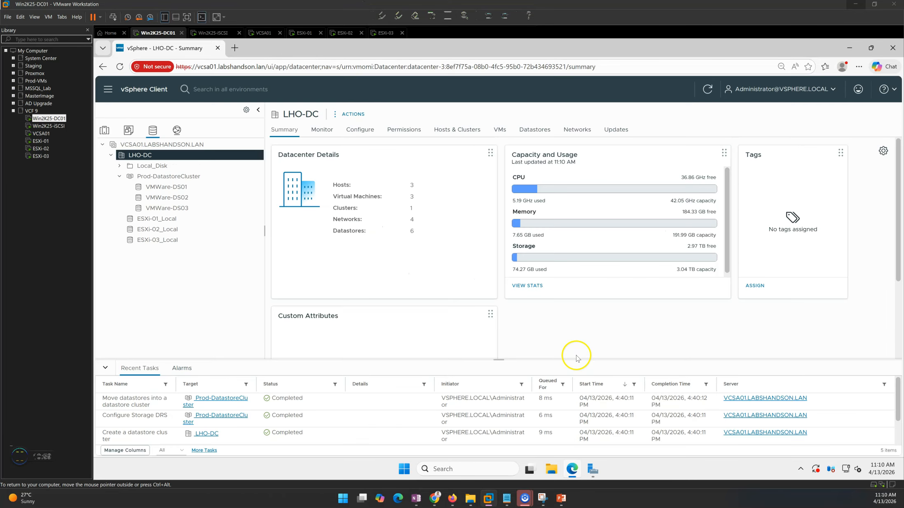
# Step: Move the ESXi-01_Local, ESXi-02_Local and ESXi-03_Local datastores into the Local_Disk folder and expand the folder
pyautogui.click(156, 218)
pyautogui.moveTo(156, 218); pyautogui.dragTo(156, 166)
pyautogui.moveTo(158, 227); pyautogui.dragTo(156, 166)
pyautogui.moveTo(157, 219); pyautogui.dragTo(164, 166)
pyautogui.click(119, 167)
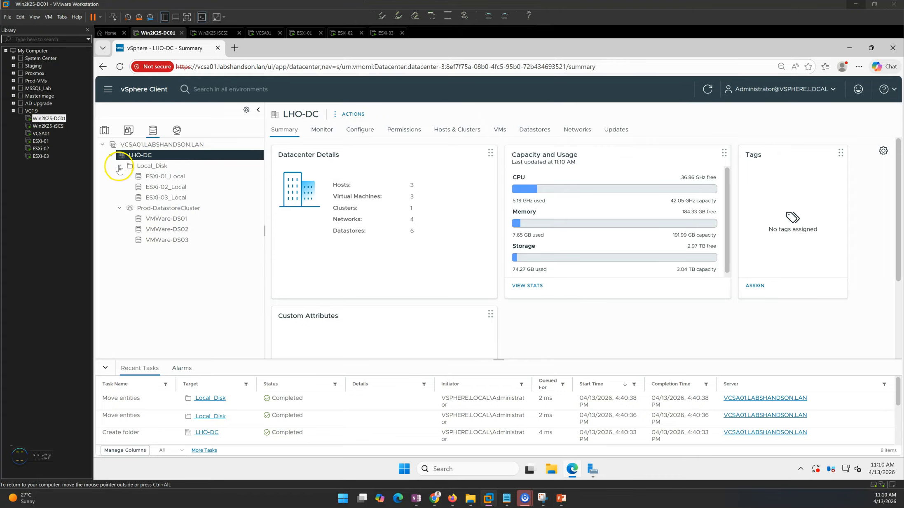
# Step: Collapse the Local_Disk folder and inspect the hosts, datastores and summary of Prod-DatastoreCluster
pyautogui.click(119, 166)
pyautogui.click(119, 176)
pyautogui.click(135, 176)
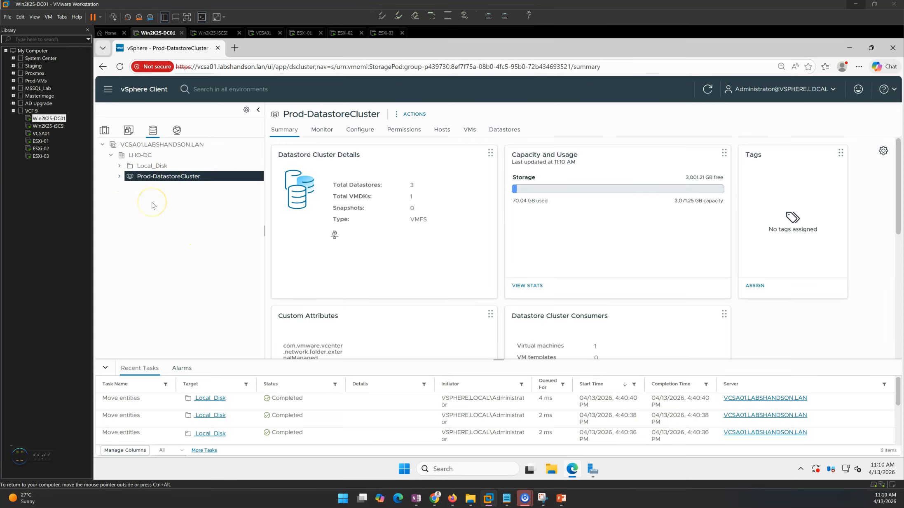
pyautogui.click(119, 177)
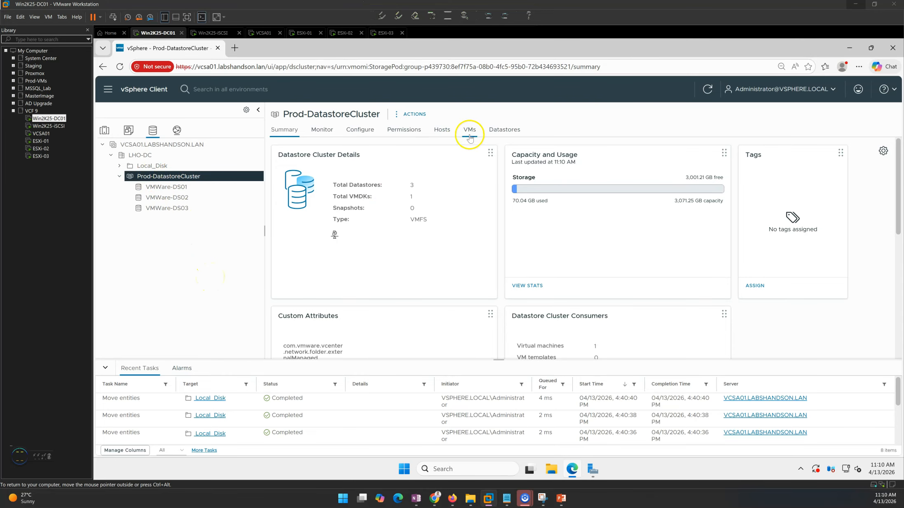
pyautogui.click(442, 130)
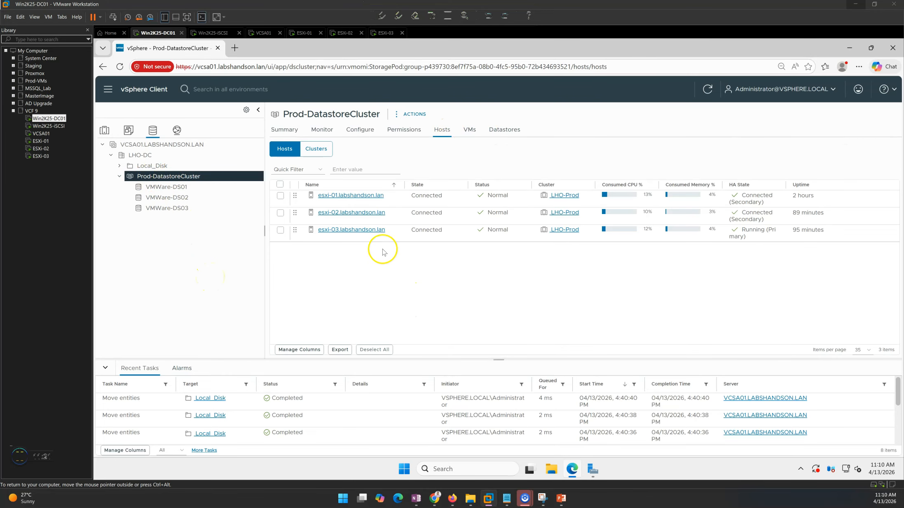
pyautogui.click(499, 131)
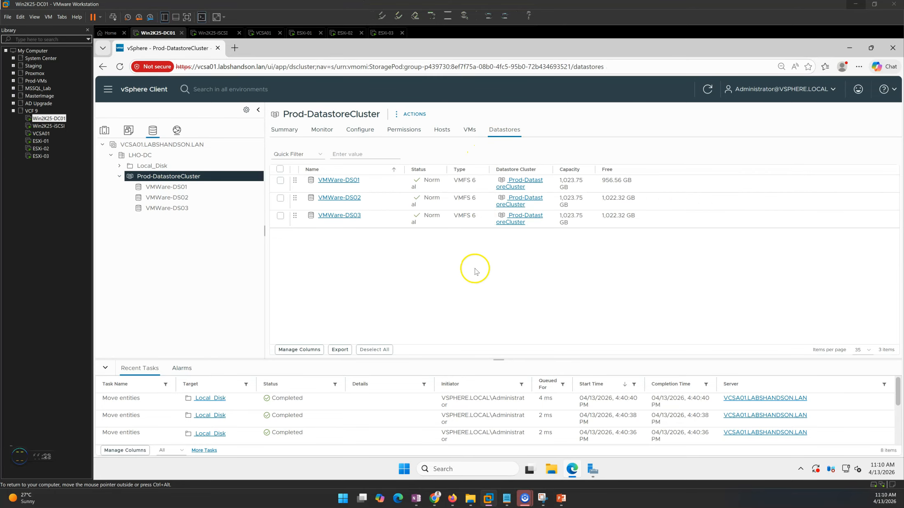
pyautogui.click(285, 131)
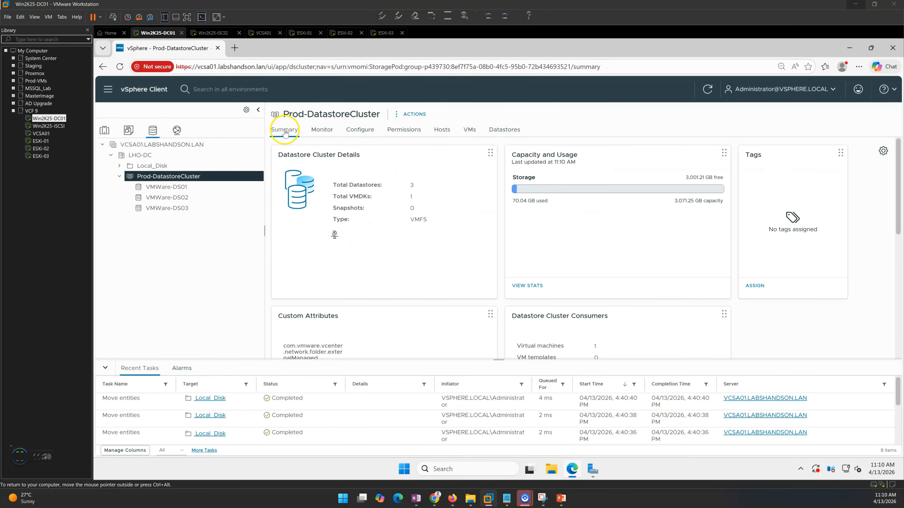
# Step: Collapse the recent tasks list and examine the capacity, cluster details and consumers in the Prod-DatastoreCluster summary
pyautogui.click(105, 368)
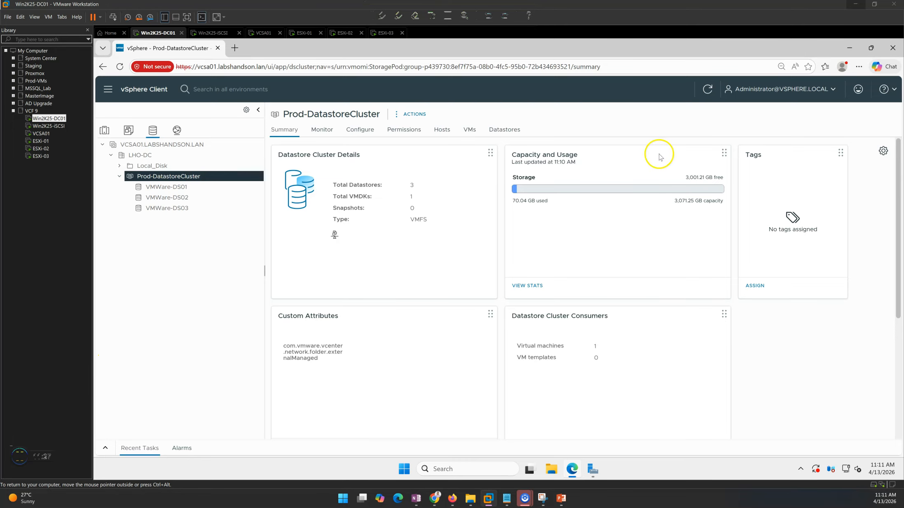
pyautogui.moveTo(513, 155); pyautogui.dragTo(600, 157)
pyautogui.click(674, 186)
pyautogui.moveTo(674, 202); pyautogui.dragTo(701, 203)
pyautogui.click(689, 210)
pyautogui.moveTo(349, 185); pyautogui.dragTo(402, 199)
pyautogui.click(440, 201)
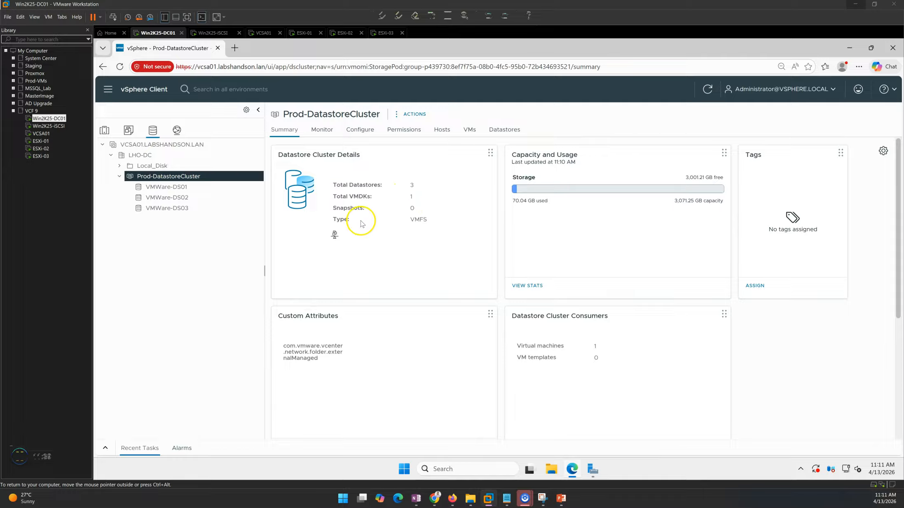
pyautogui.moveTo(333, 182); pyautogui.dragTo(435, 210)
pyautogui.click(383, 212)
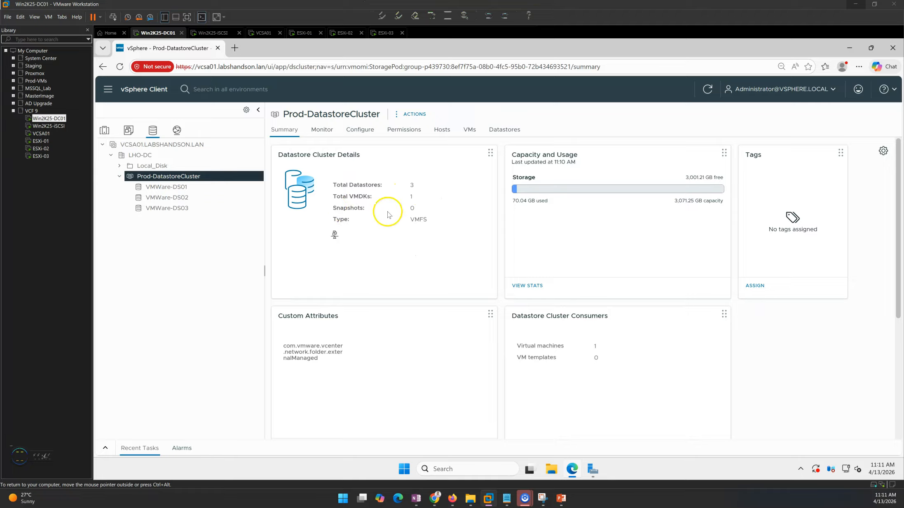
pyautogui.moveTo(343, 207); pyautogui.dragTo(425, 209)
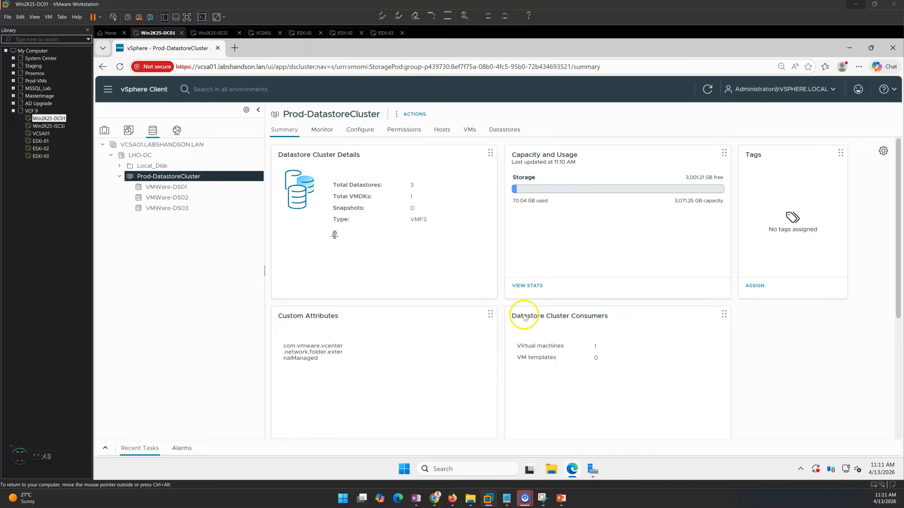
pyautogui.moveTo(522, 346)
pyautogui.mouseDown()
pyautogui.moveTo(625, 357)
pyautogui.moveTo(519, 346)
pyautogui.mouseUp()
pyautogui.click(620, 376)
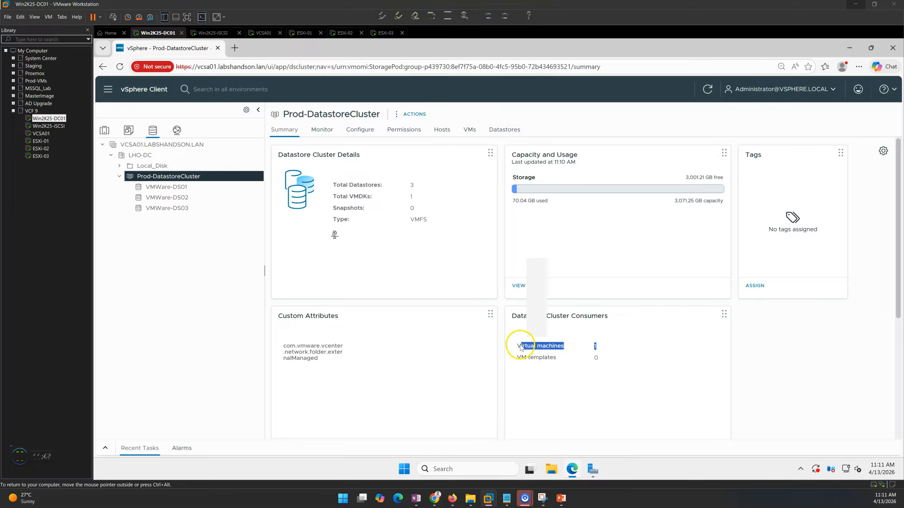
pyautogui.click(637, 387)
# Step: Review the monitoring data of Prod-DatastoreCluster: issues, tasks, cluster and VM connectivity, and Storage DRS recommendations, faults and history
pyautogui.click(326, 133)
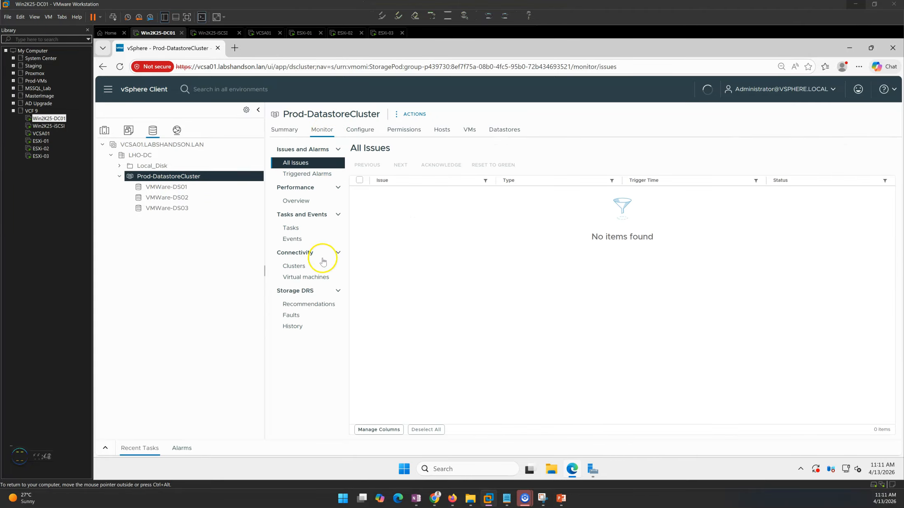
pyautogui.click(299, 230)
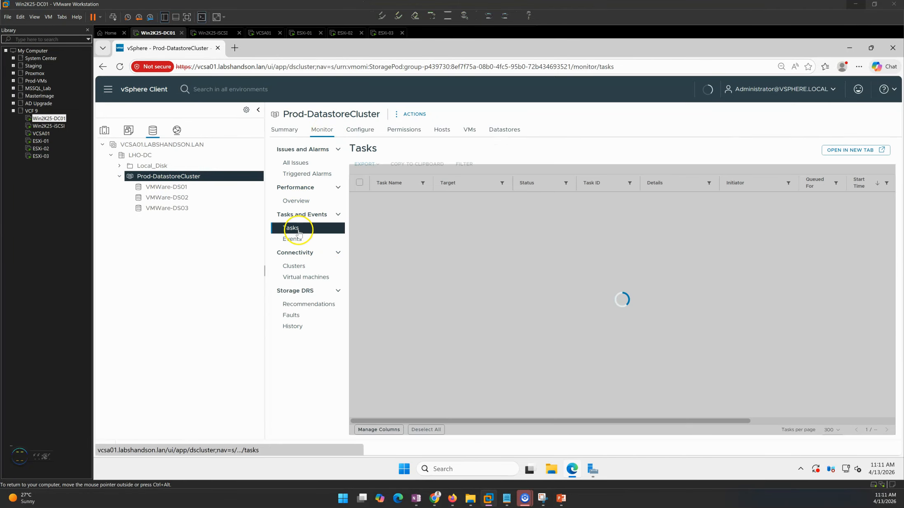
pyautogui.click(305, 267)
pyautogui.click(310, 278)
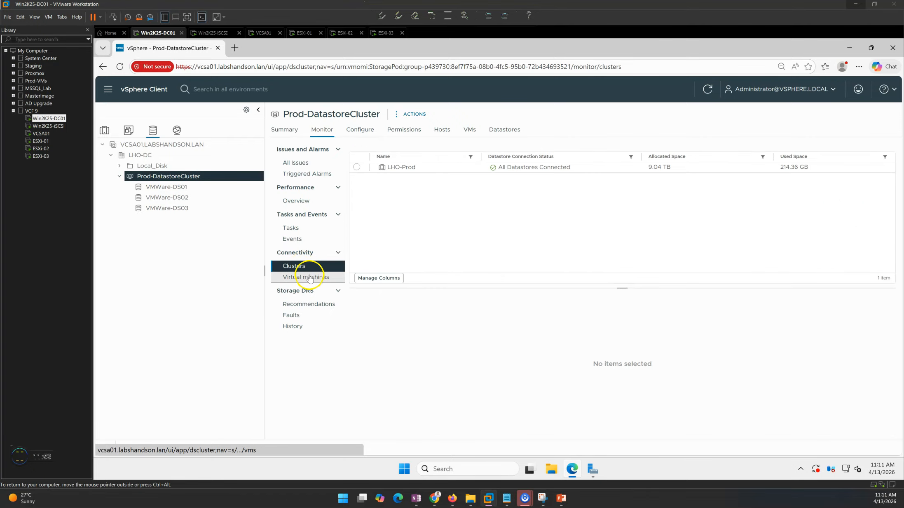
pyautogui.click(308, 303)
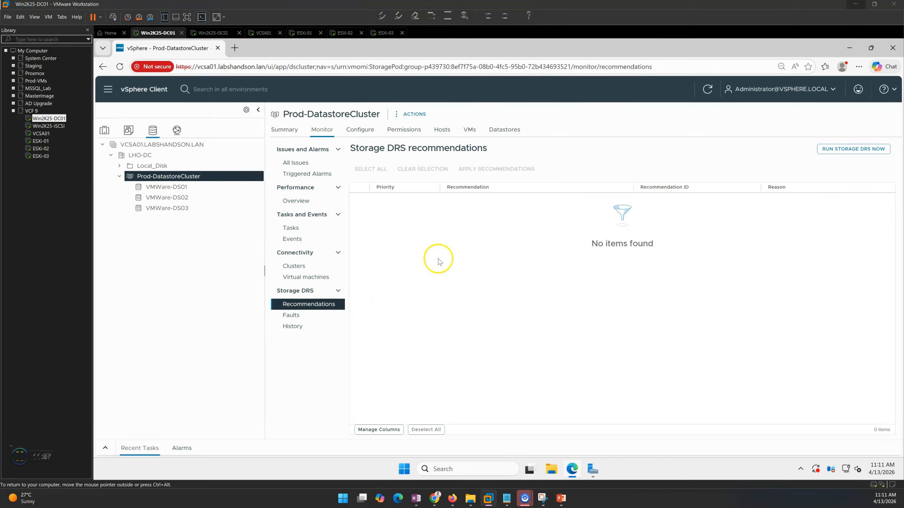
pyautogui.click(302, 320)
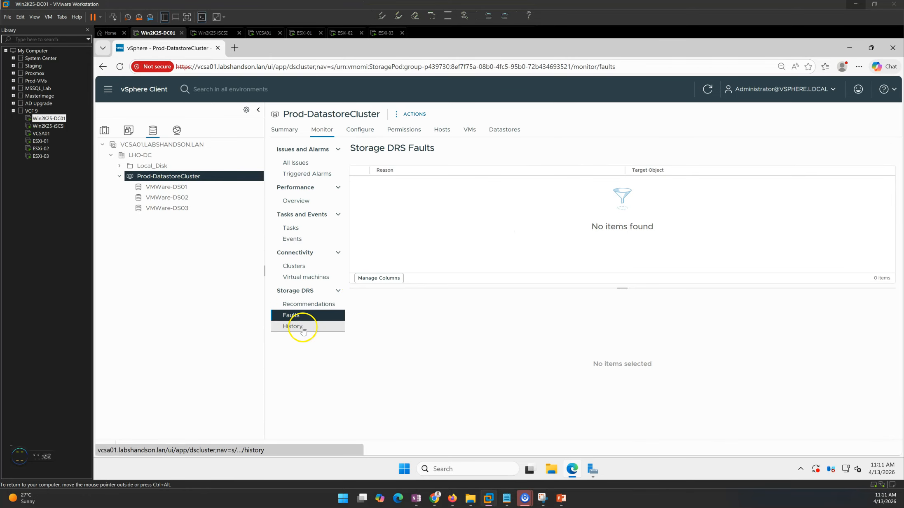
pyautogui.click(303, 330)
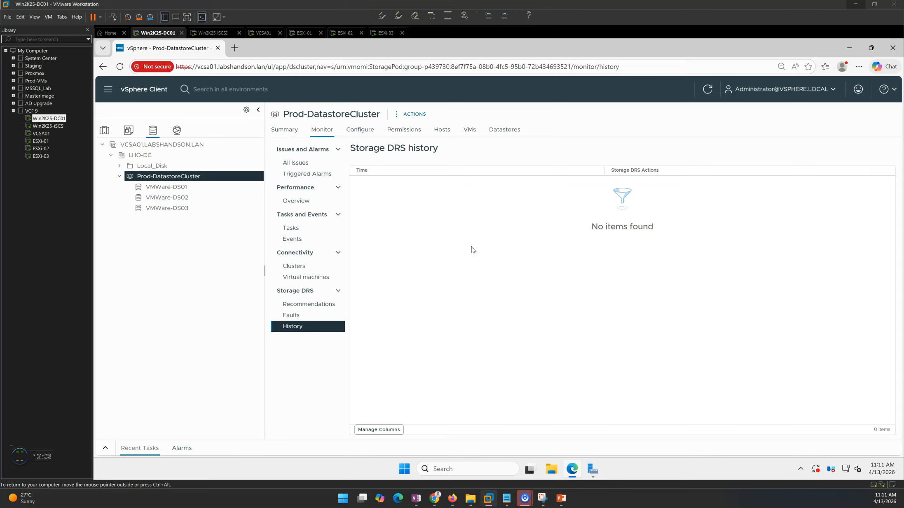
# Step: Set the Storage DRS imbalance check interval of Prod-DatastoreCluster to 4 hours and save the settings
pyautogui.click(360, 130)
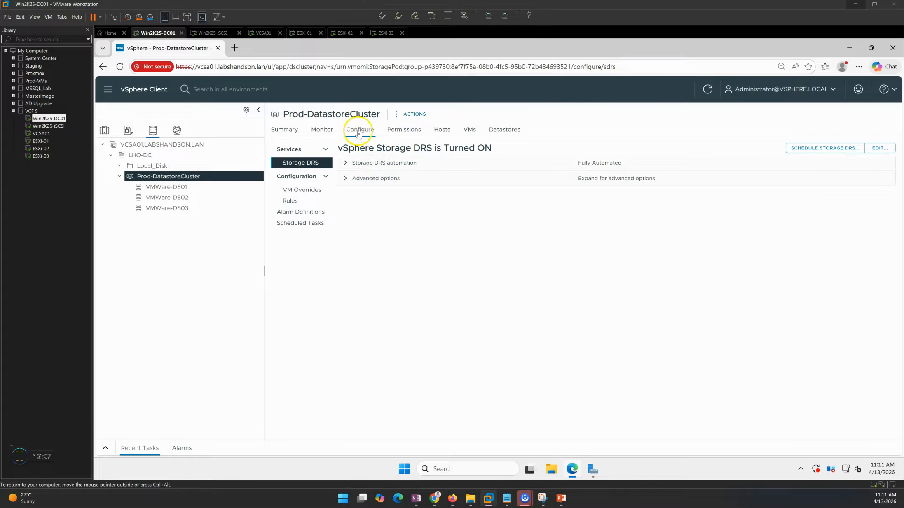
pyautogui.click(879, 151)
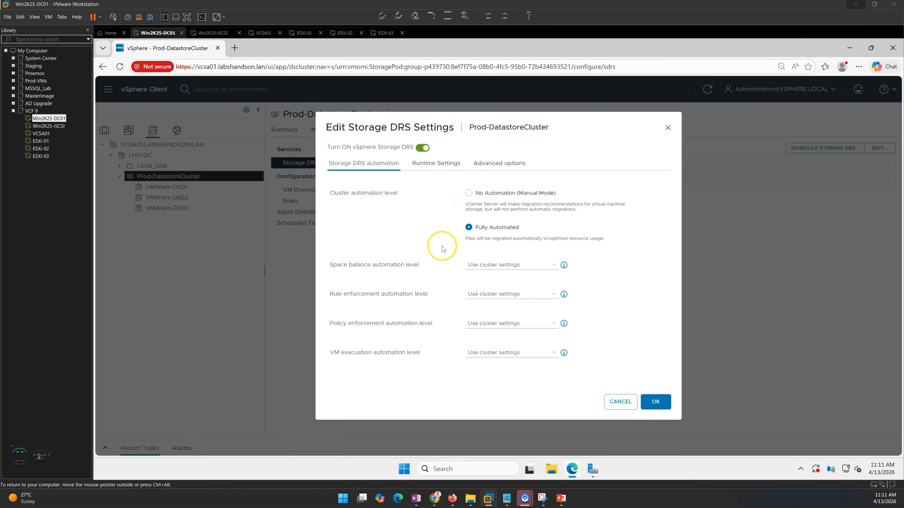
pyautogui.click(431, 164)
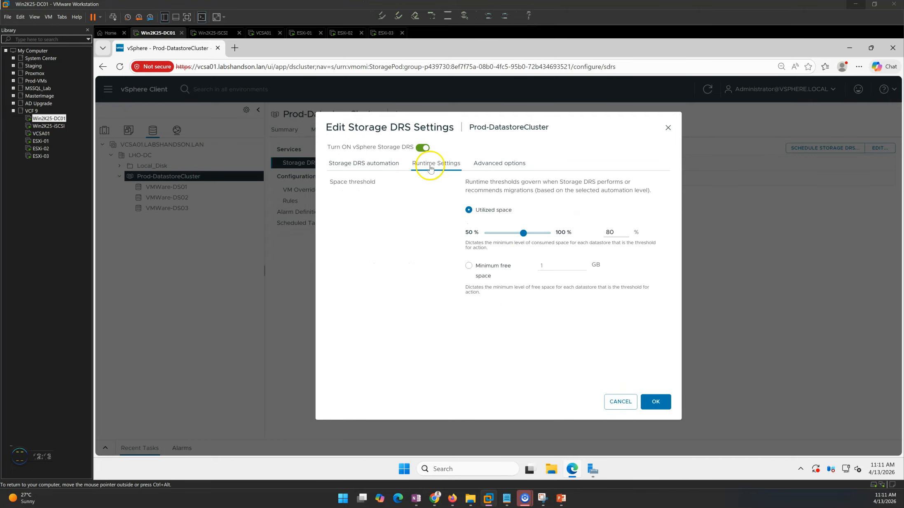
pyautogui.click(480, 165)
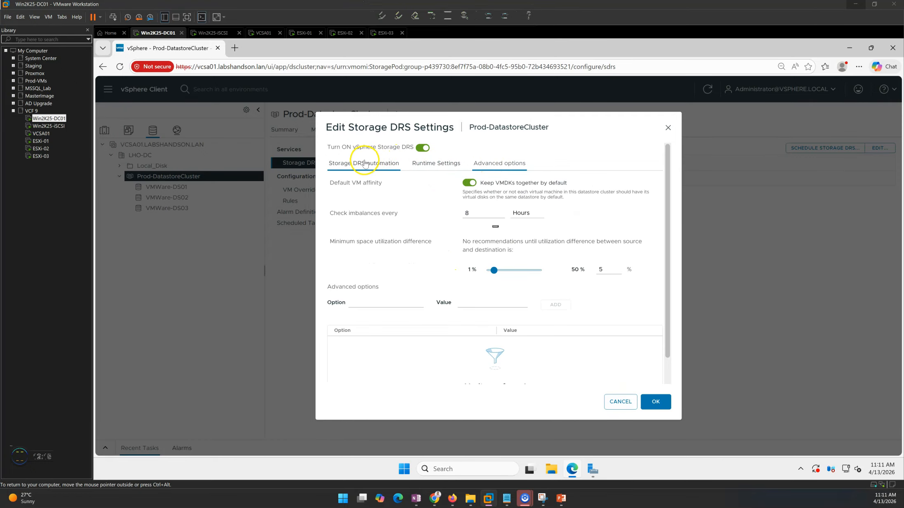
pyautogui.click(364, 164)
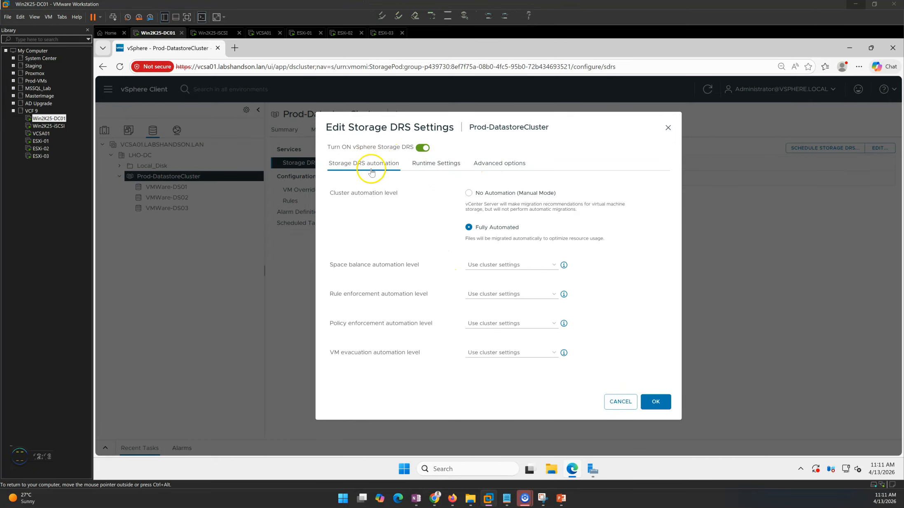
pyautogui.click(495, 166)
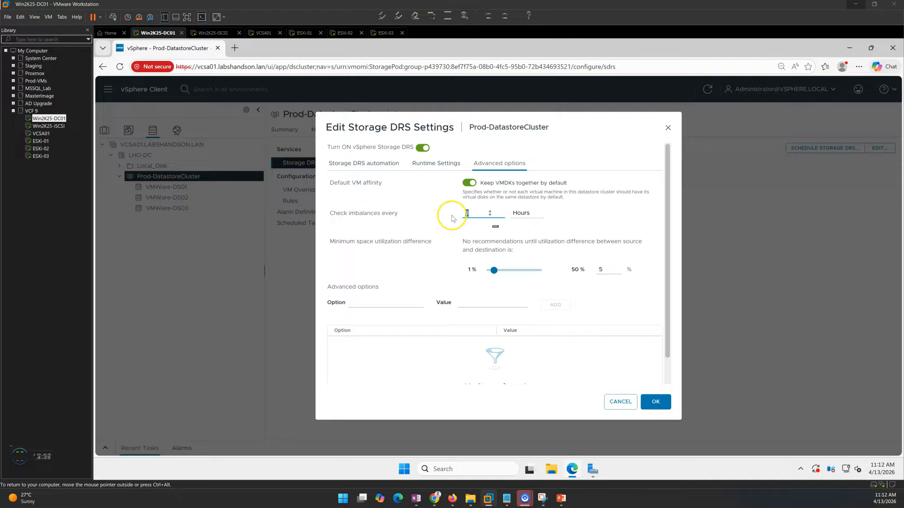
pyautogui.write('4')
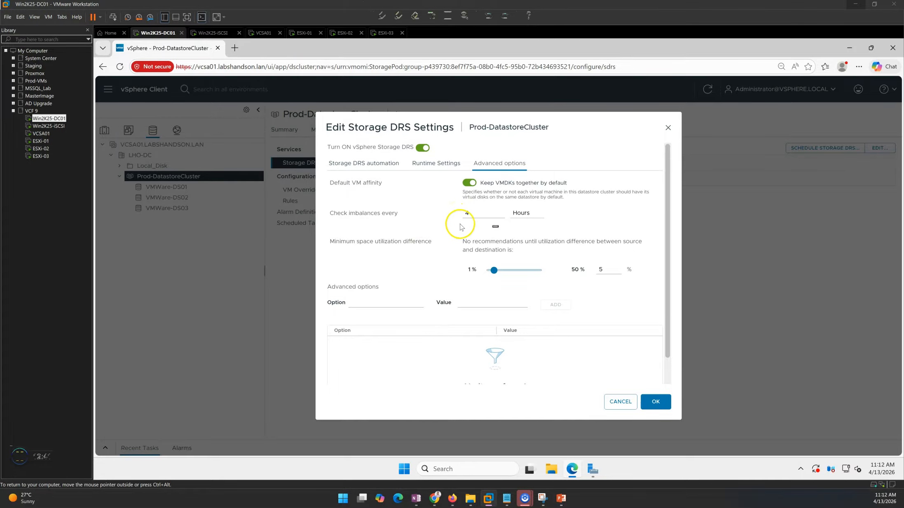
pyautogui.click(650, 402)
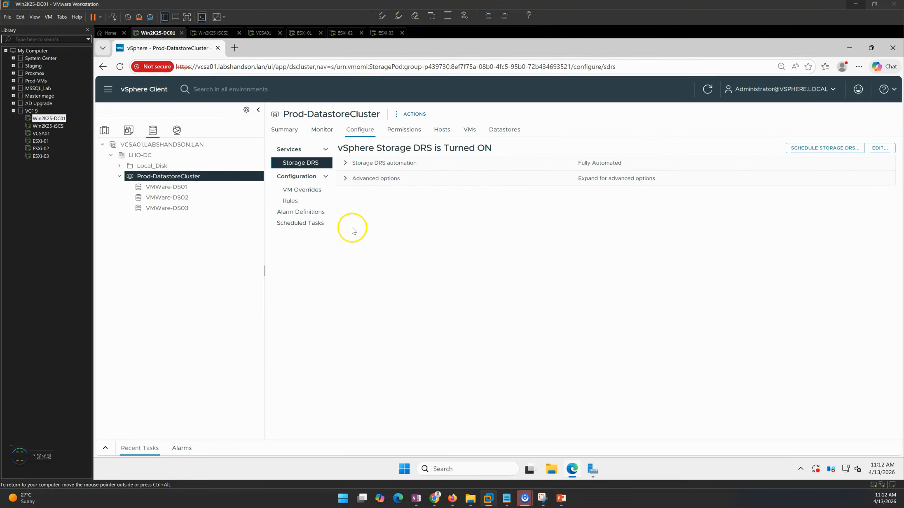
# Step: Reopen the Storage DRS settings, examine the minimum space utilization difference among the advanced options, and close the dialog
pyautogui.click(879, 147)
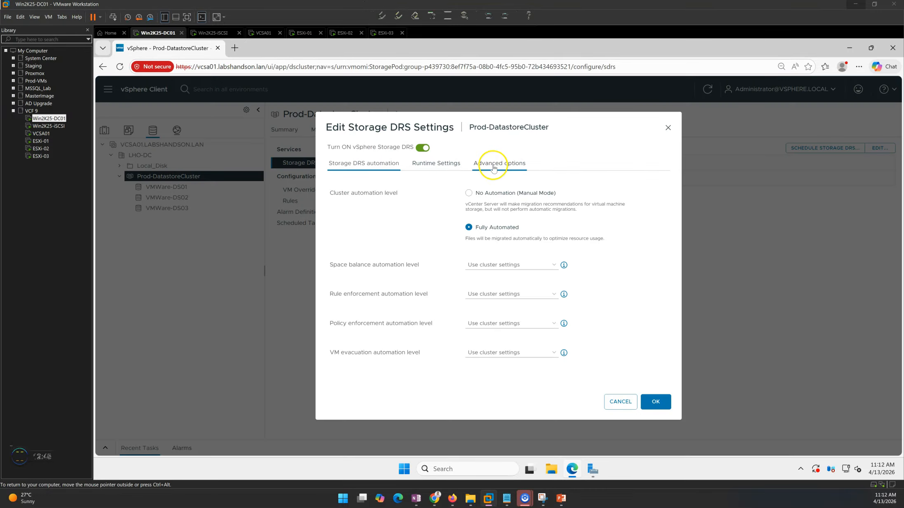
pyautogui.click(494, 168)
pyautogui.moveTo(337, 244); pyautogui.dragTo(635, 244)
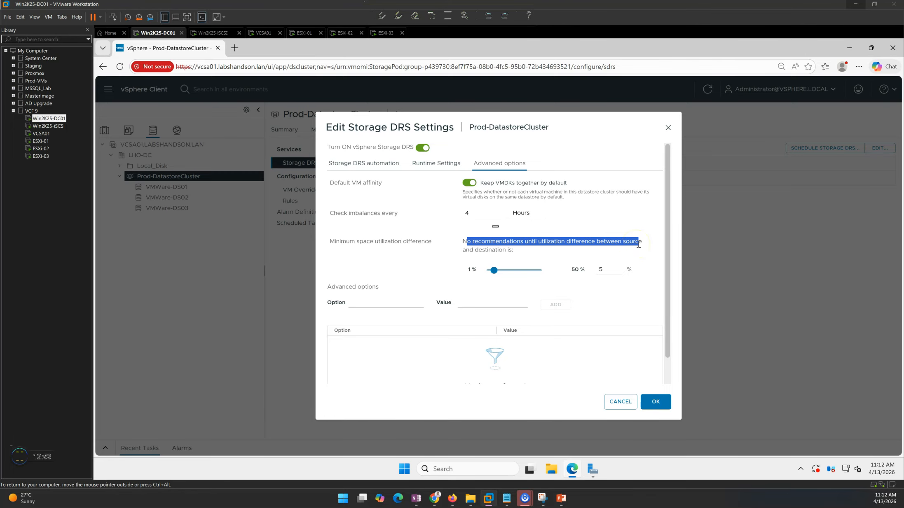
pyautogui.click(552, 249)
pyautogui.moveTo(546, 250); pyautogui.dragTo(466, 250)
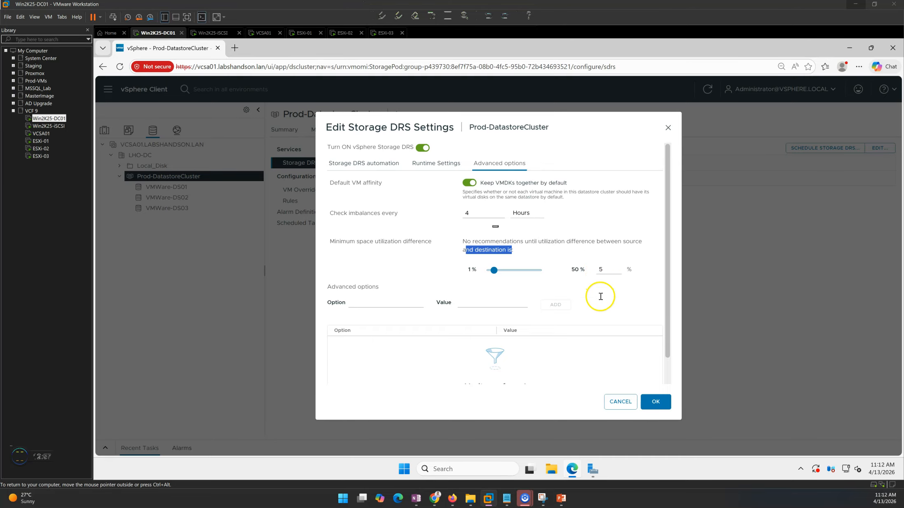
pyautogui.scroll(-2, 599, 296)
pyautogui.click(409, 246)
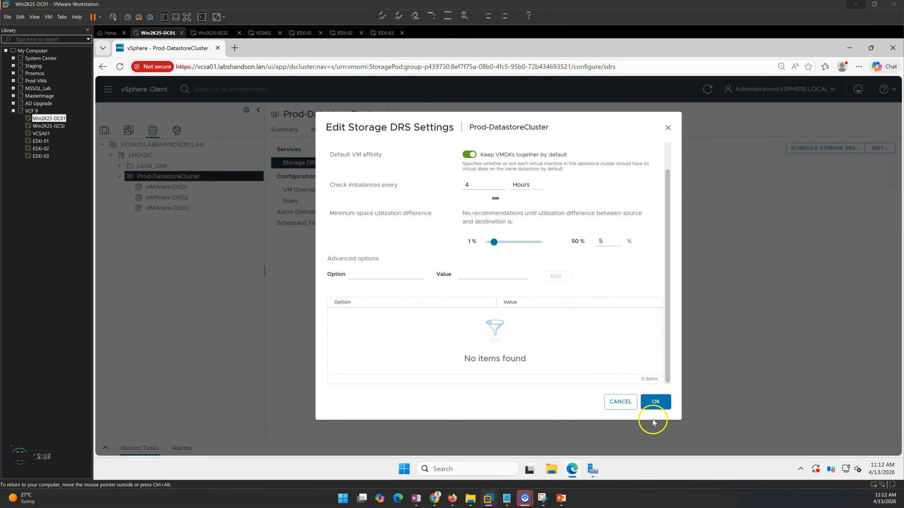
pyautogui.click(656, 402)
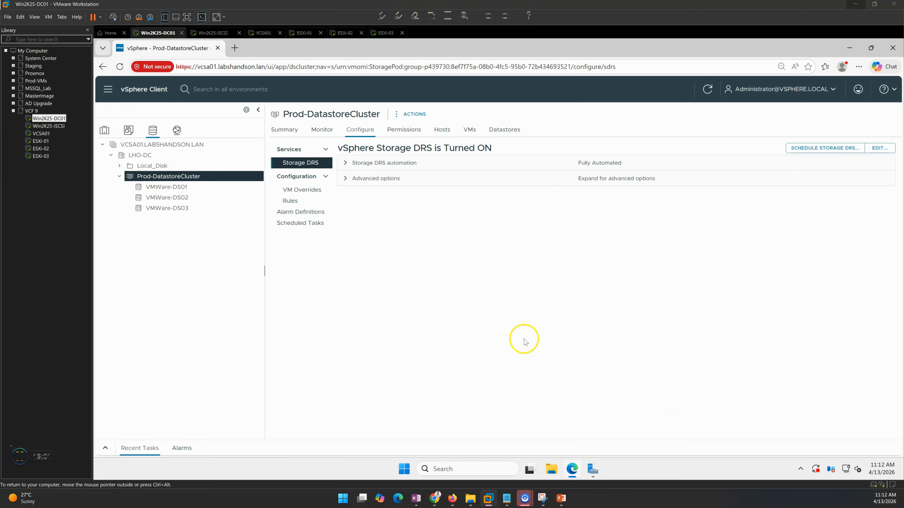
# Step: Inspect the VM overrides of Prod-DatastoreCluster and which virtual machines can be given an override, without adding one
pyautogui.click(288, 126)
pyautogui.click(504, 129)
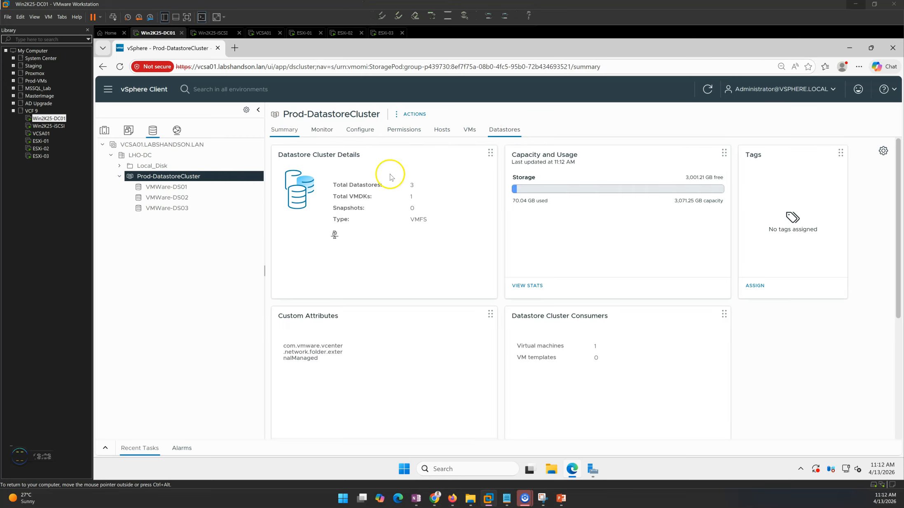
pyautogui.click(359, 128)
pyautogui.click(300, 190)
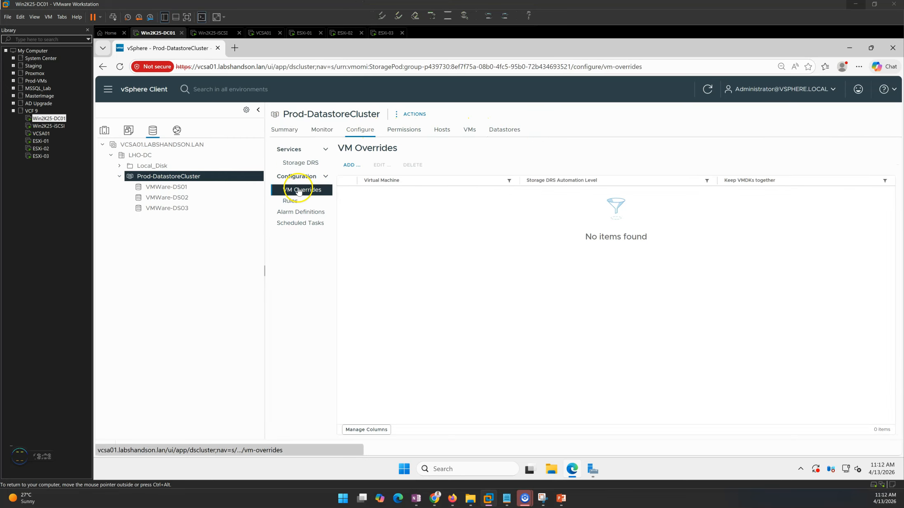
pyautogui.click(351, 165)
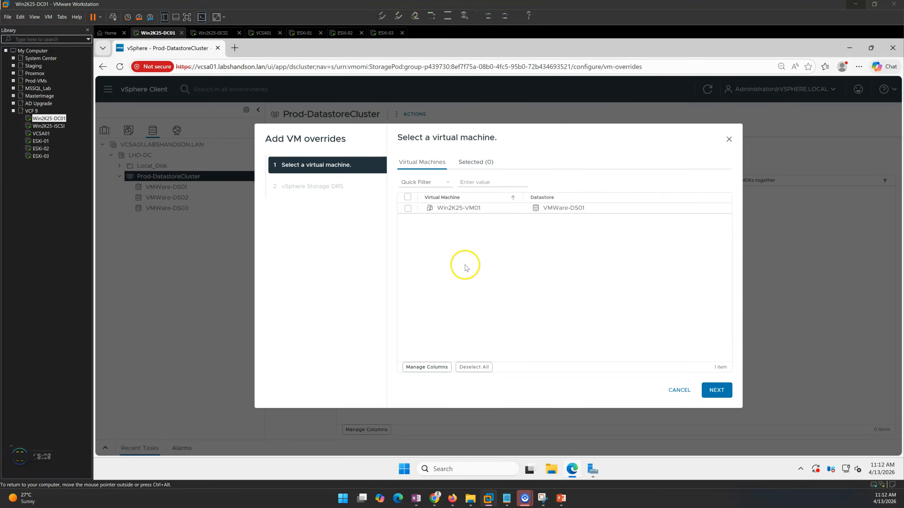
pyautogui.click(679, 389)
# Step: Review the Storage DRS rules, alarm definitions and scheduled tasks of Prod-DatastoreCluster and return to its summary
pyautogui.click(297, 202)
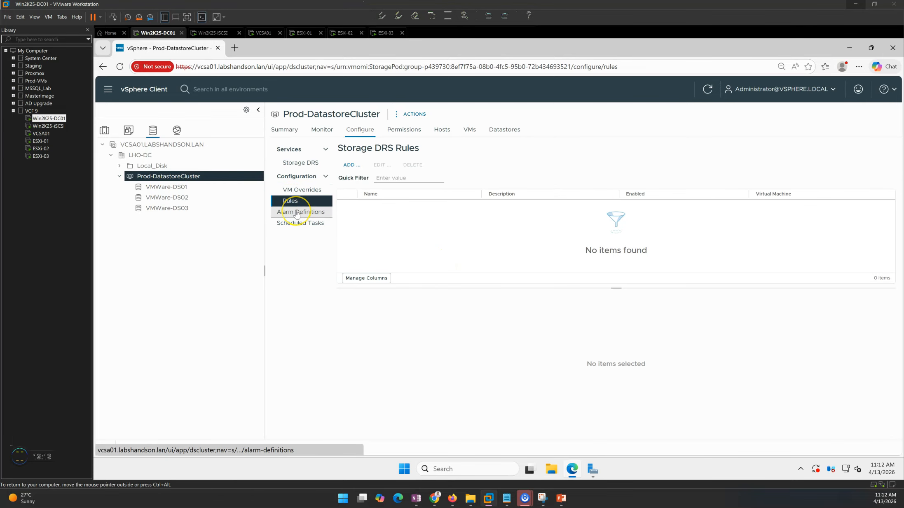
pyautogui.click(297, 212)
pyautogui.click(299, 224)
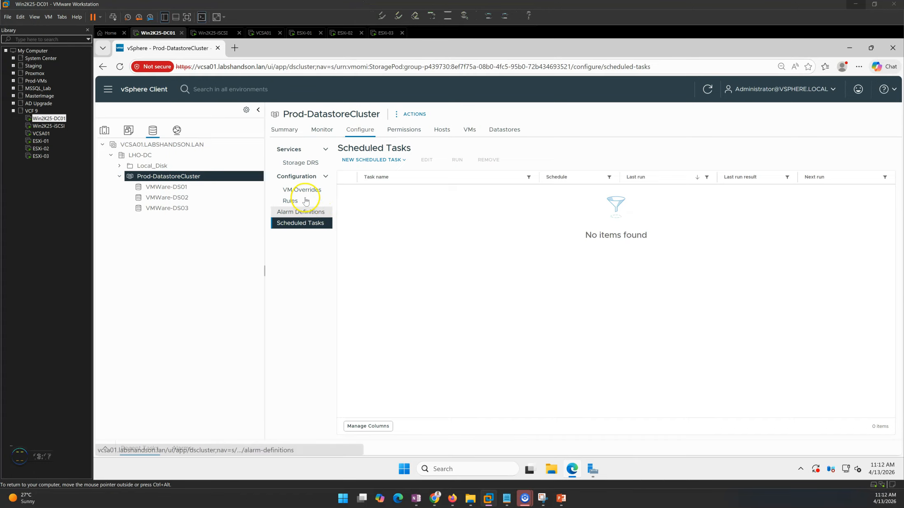
pyautogui.click(298, 212)
pyautogui.click(282, 131)
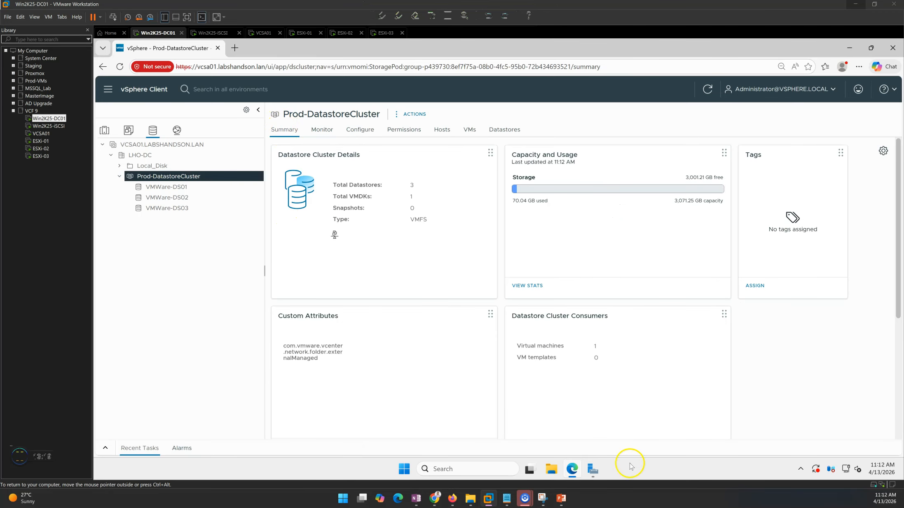
pyautogui.moveTo(563, 492)
pyautogui.click(562, 459)
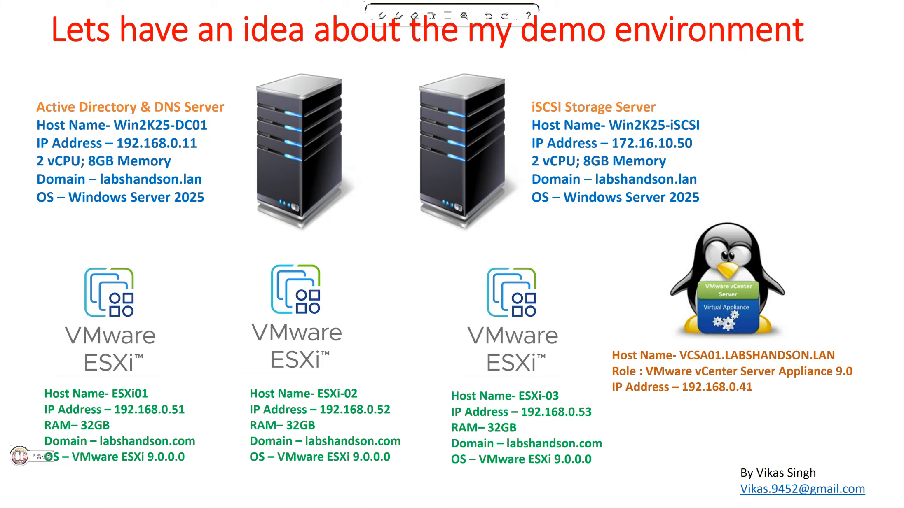
pyautogui.click(387, 267)
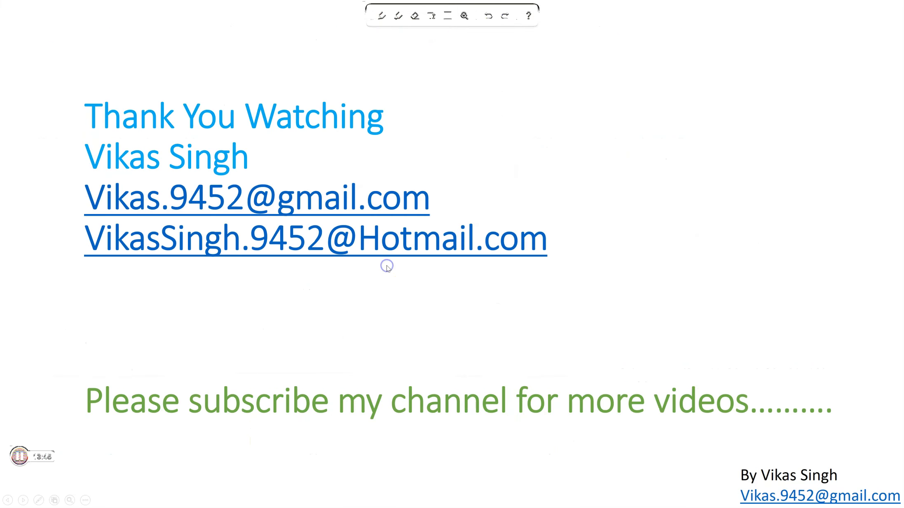